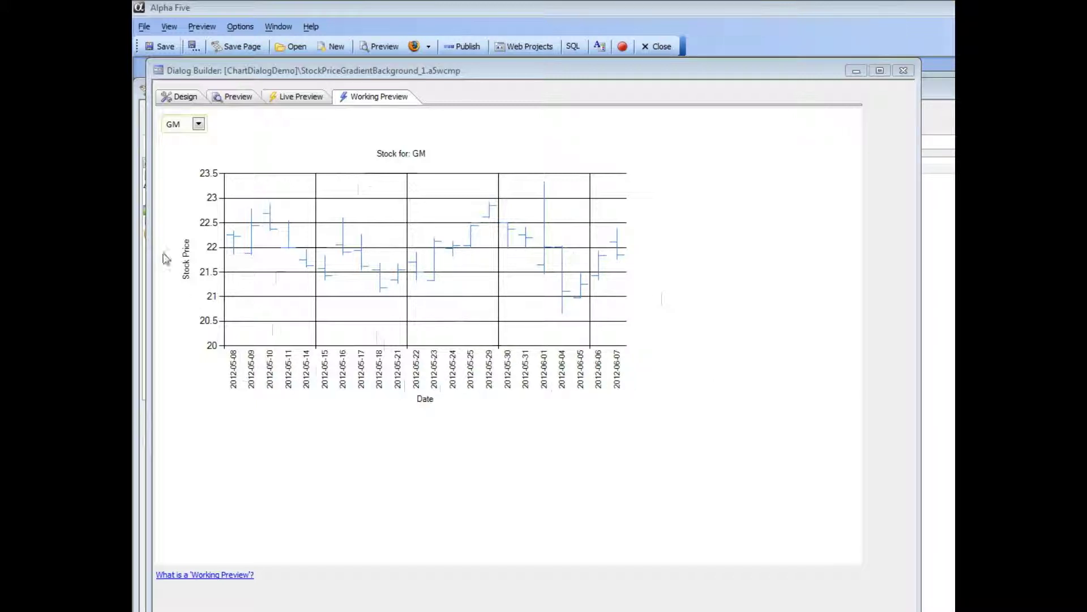
Step: Open the chart style settings from the StockChart control's chart definition and review the theme, legend placement and series style options
left_click(175, 97)
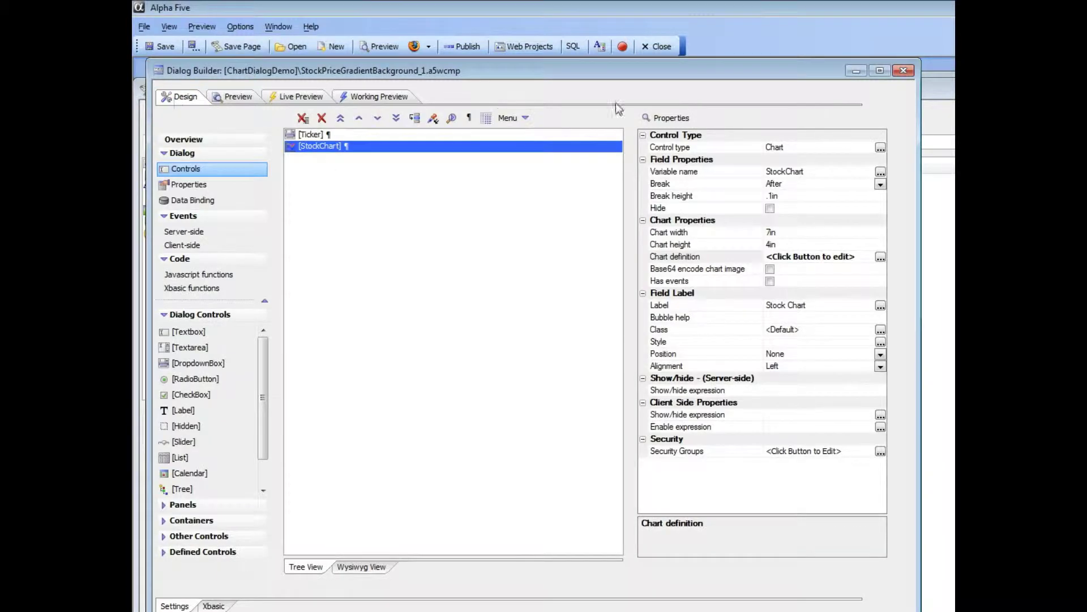
double_click(667, 257)
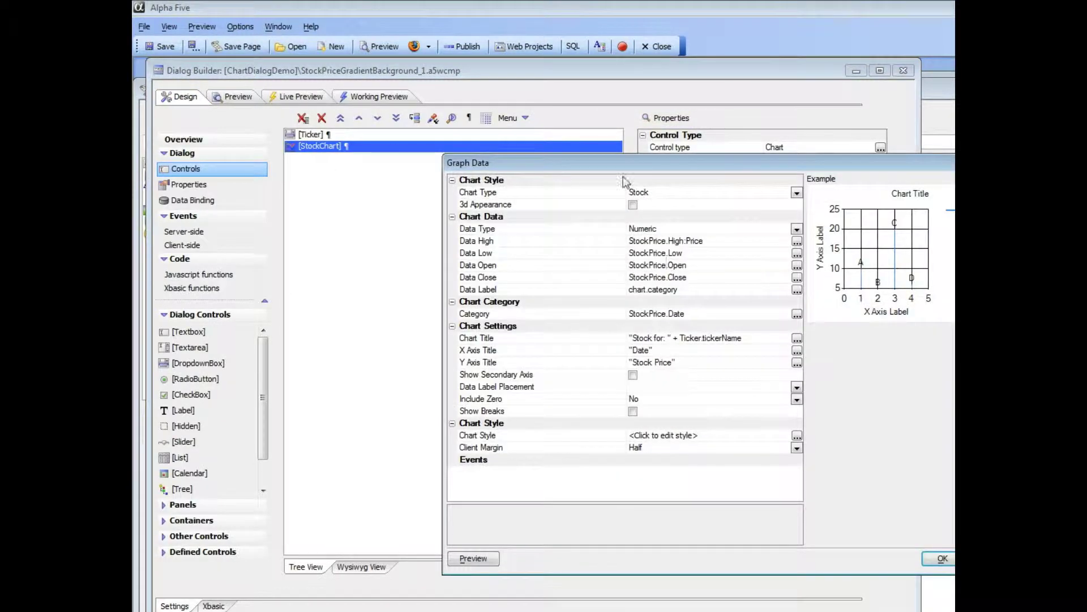
left_click_drag(616, 162, 399, 99)
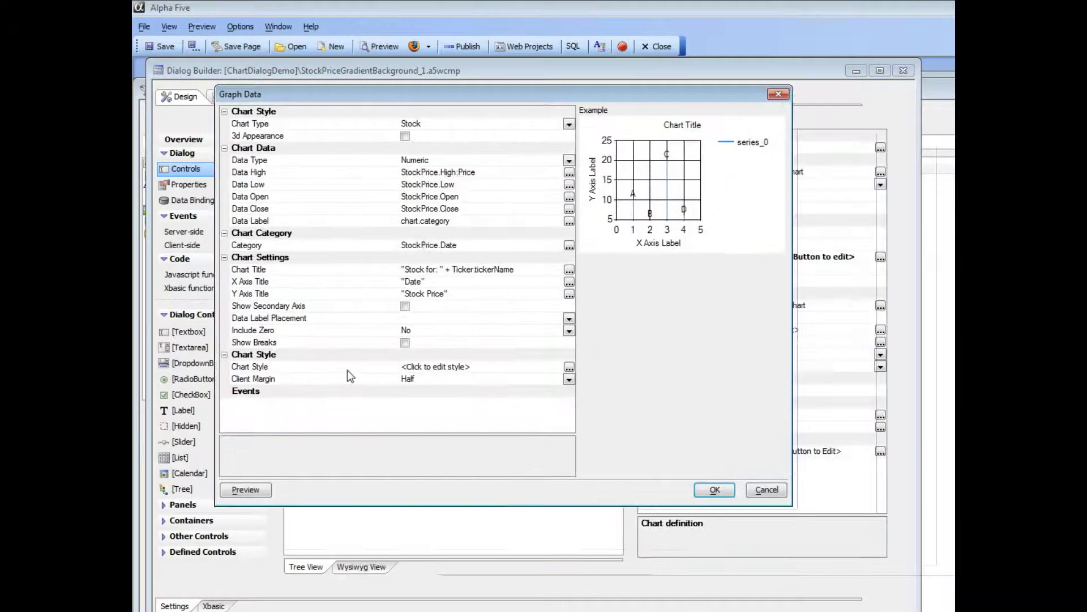
left_click(292, 367)
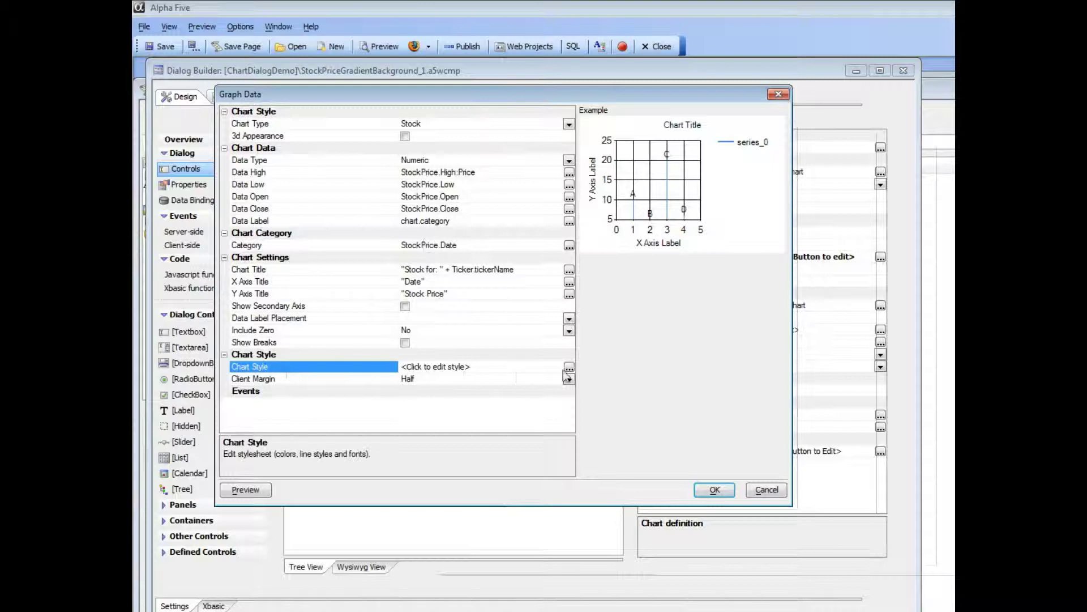
left_click(569, 367)
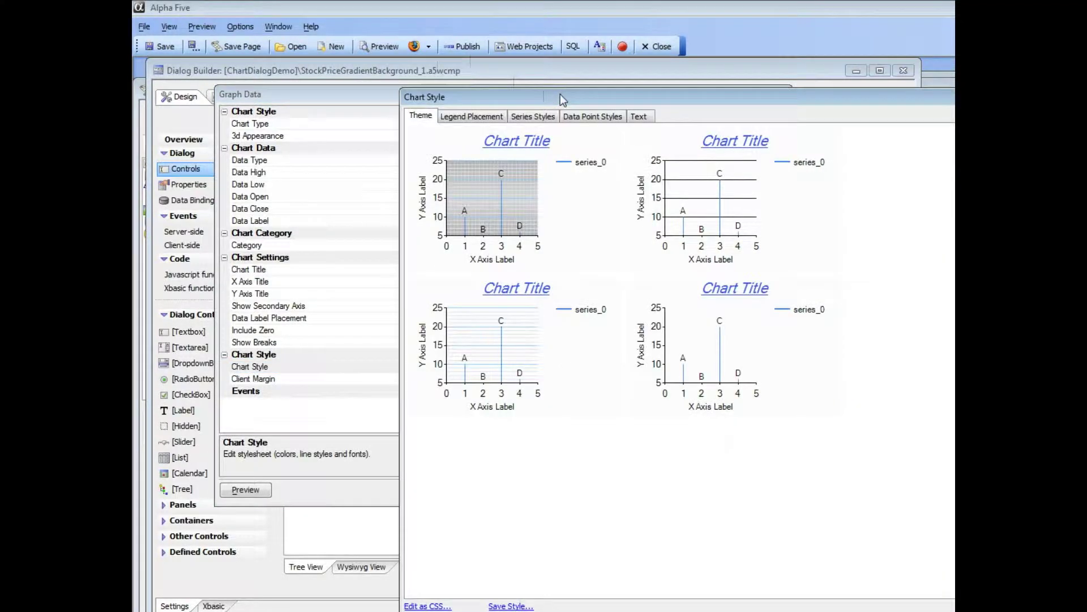
left_click_drag(561, 97, 451, 133)
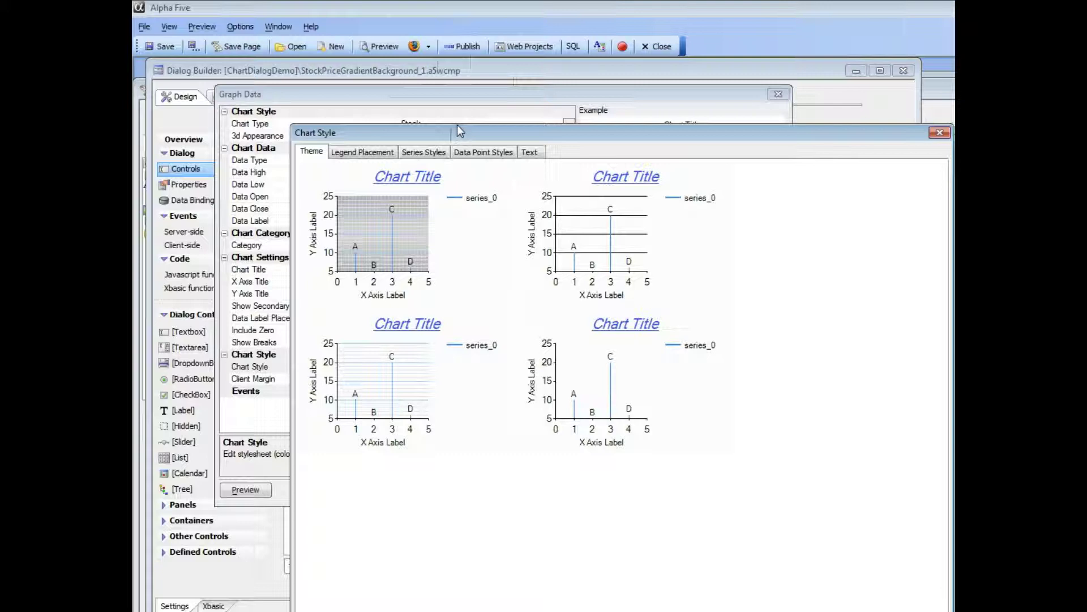
left_click_drag(458, 125, 406, 73)
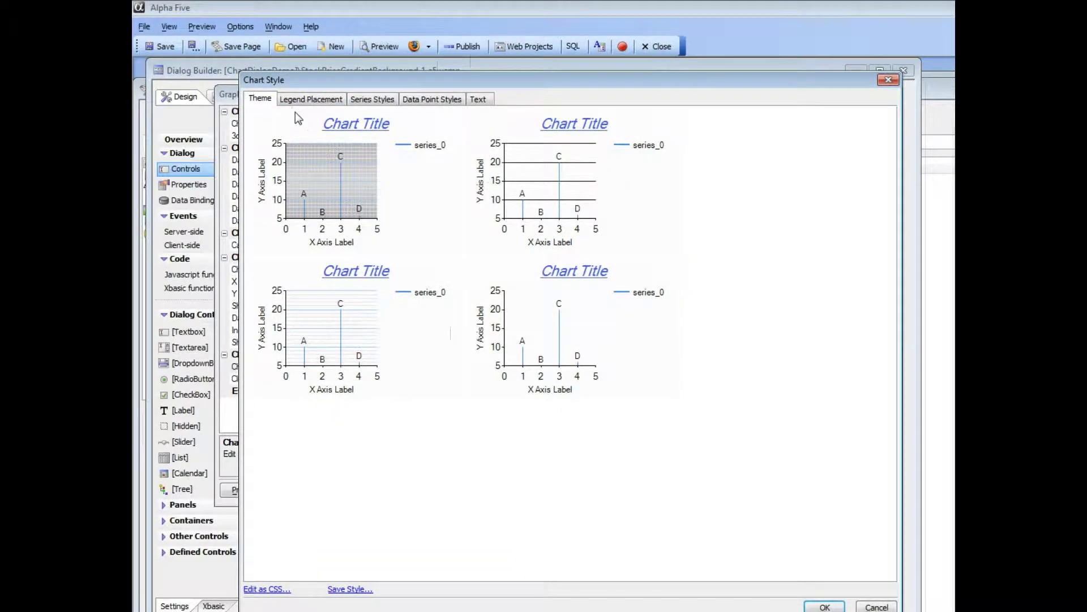
left_click(311, 100)
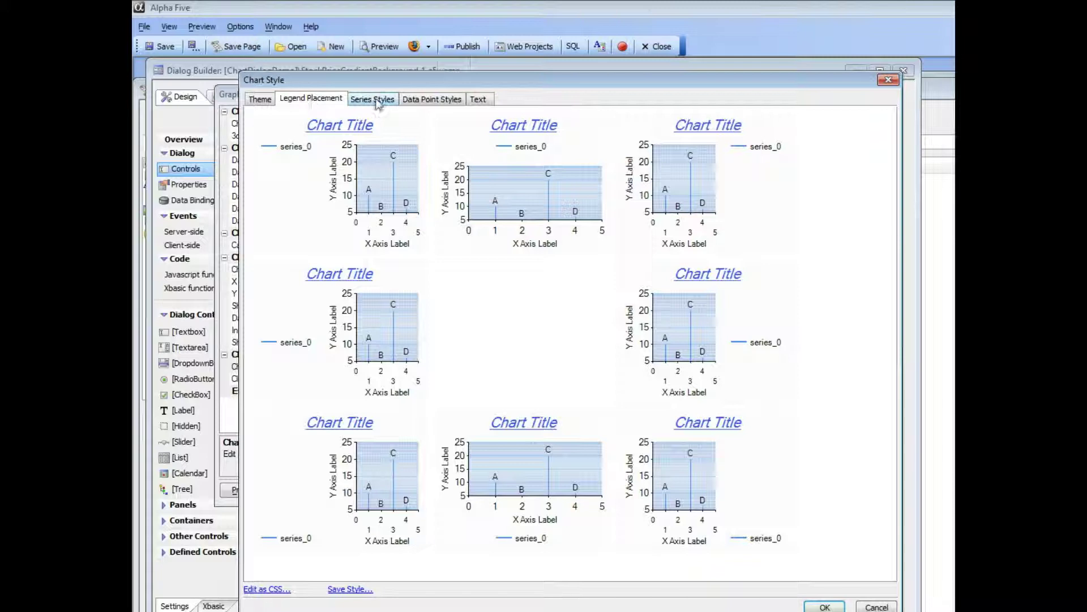
left_click(377, 102)
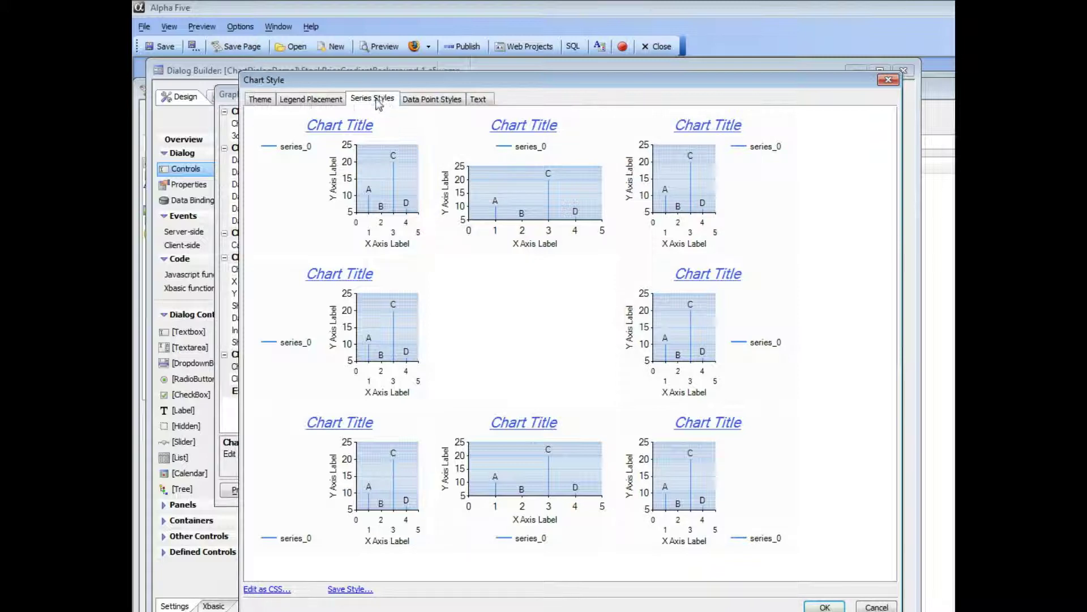
left_click(269, 103)
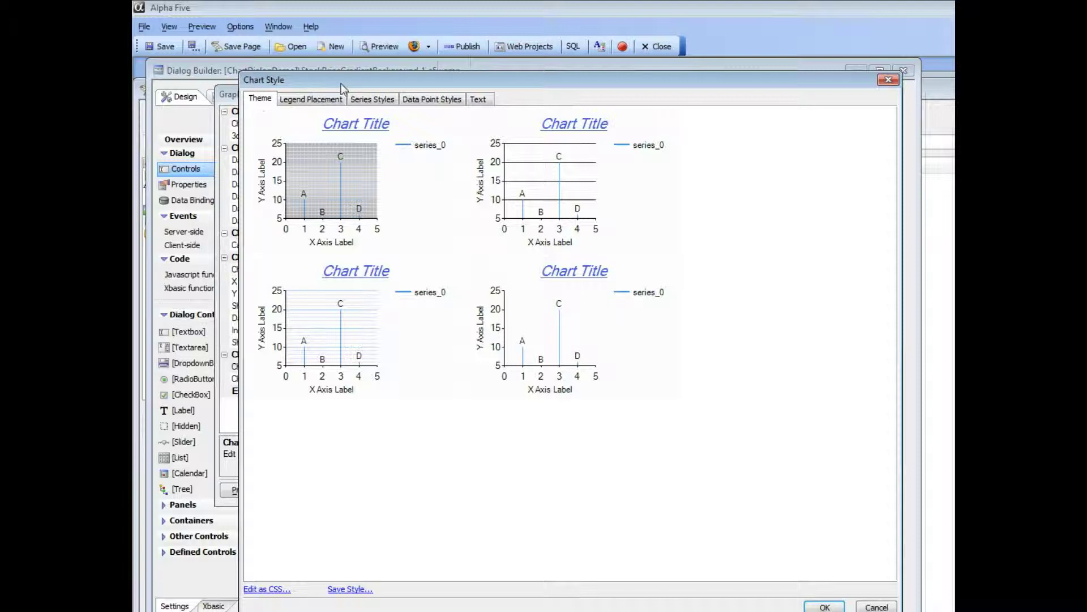
left_click_drag(344, 83, 288, 72)
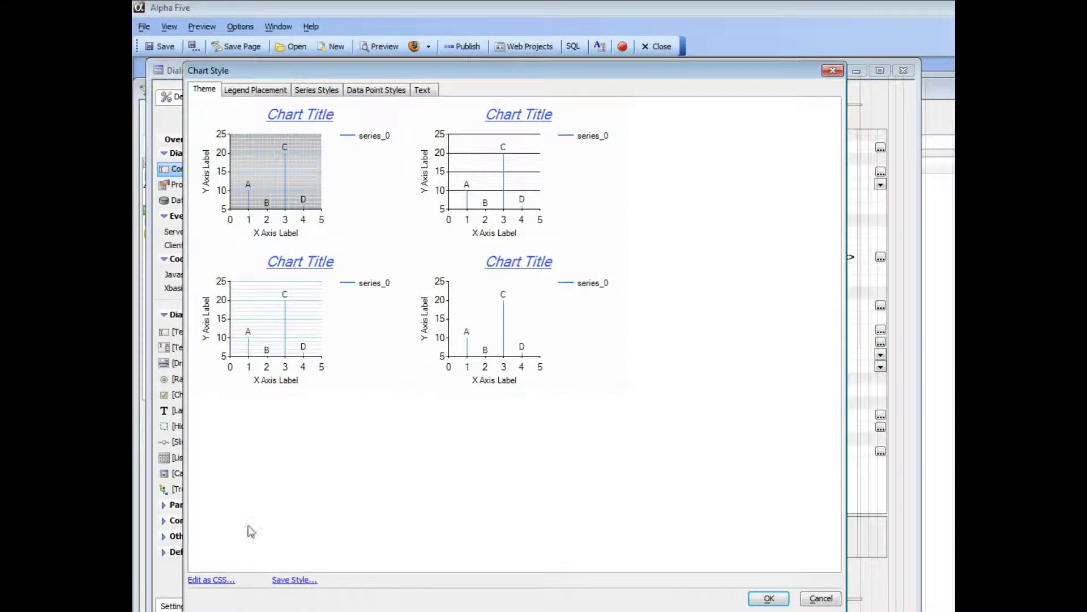
Step: Edit the chart style as CSS and add a chart-client-area style to it
left_click(207, 581)
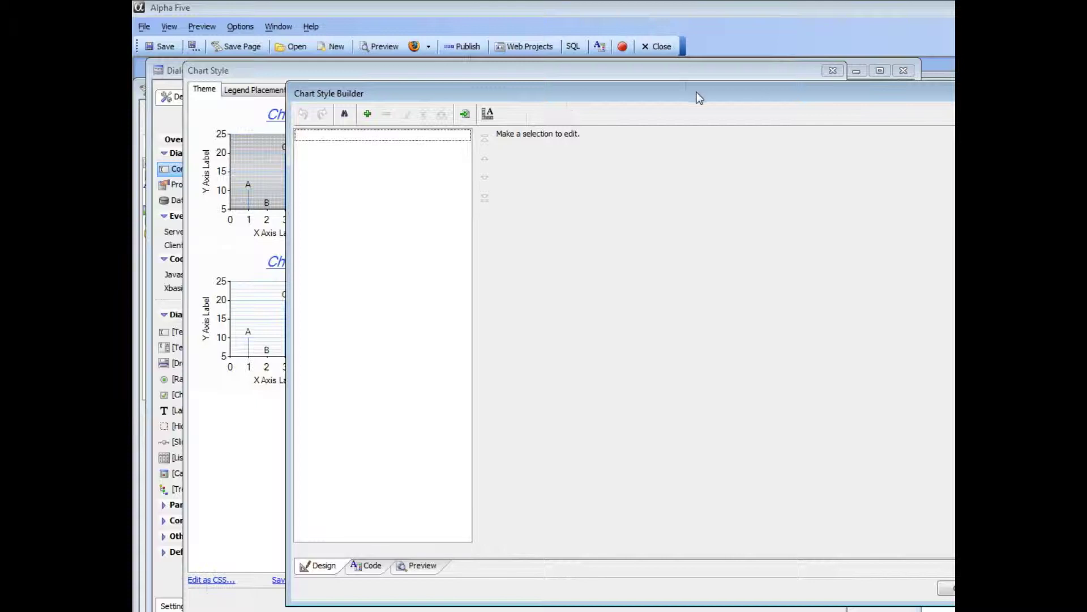
left_click_drag(697, 94, 567, 76)
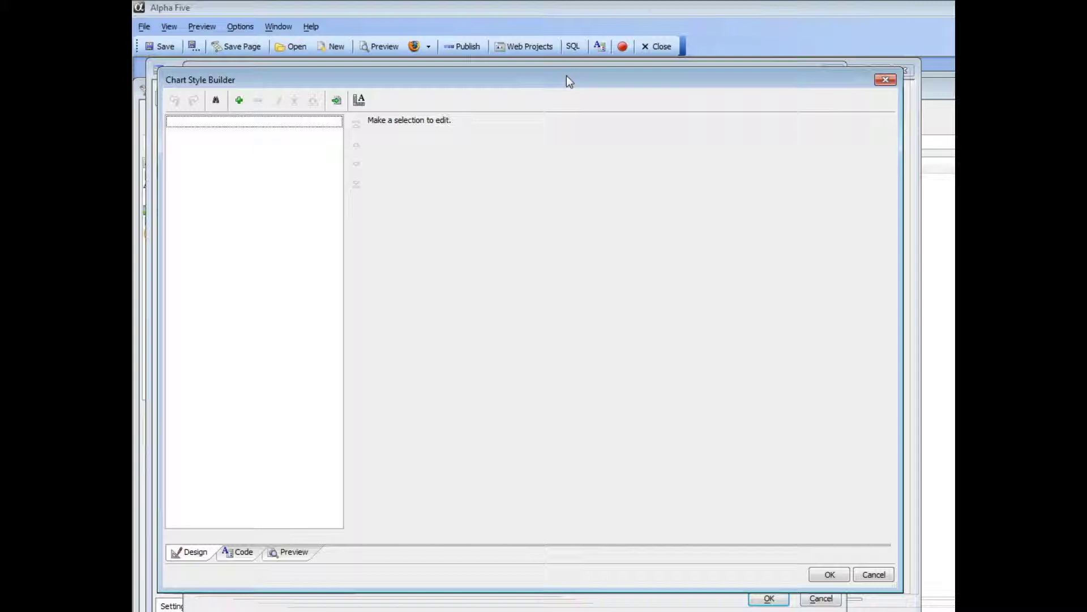
left_click(238, 102)
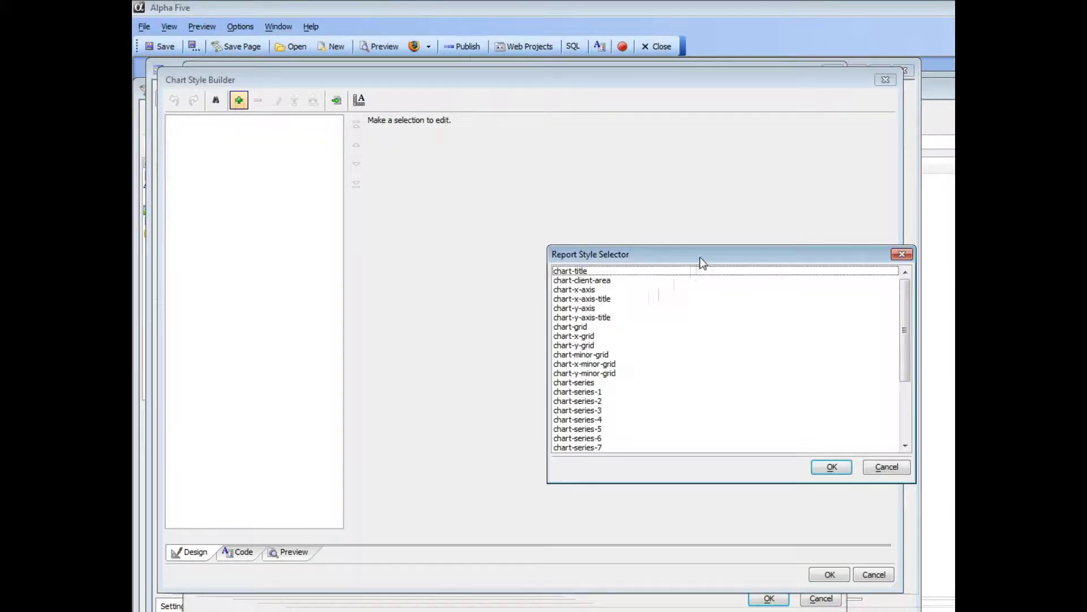
left_click_drag(700, 256, 489, 193)
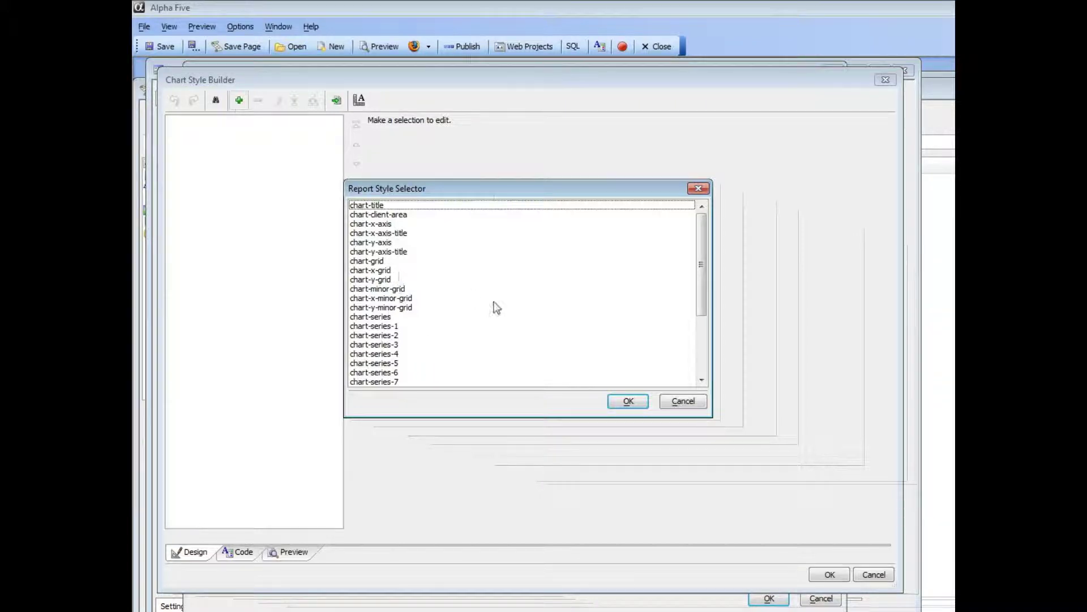
left_click(391, 215)
left_click(628, 401)
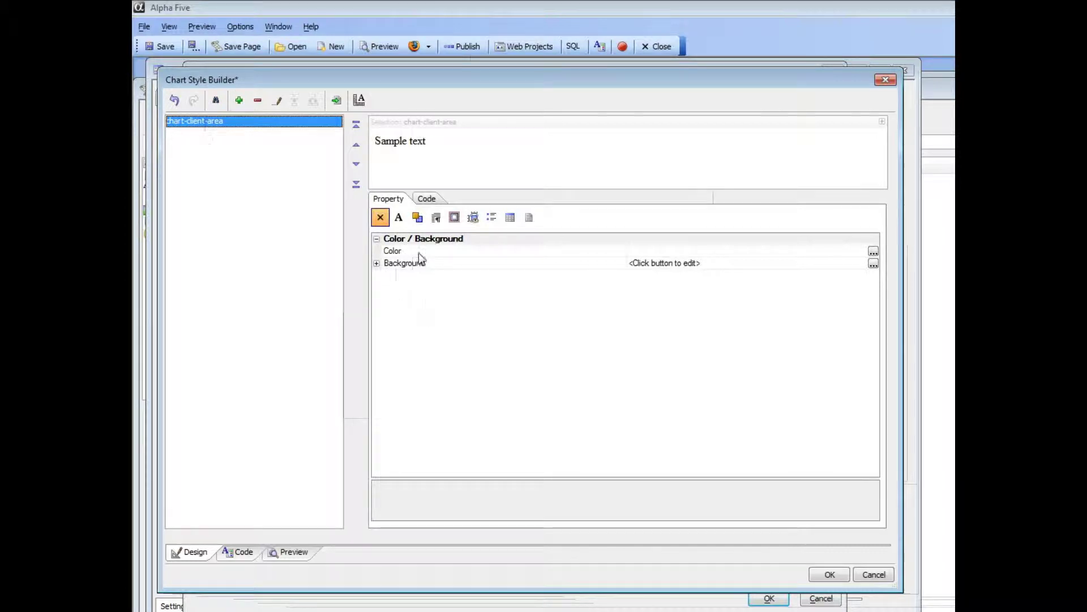
Step: Edit the chart-client-area background as a generated image with the first Gradient Horizontal fill style
left_click(466, 265)
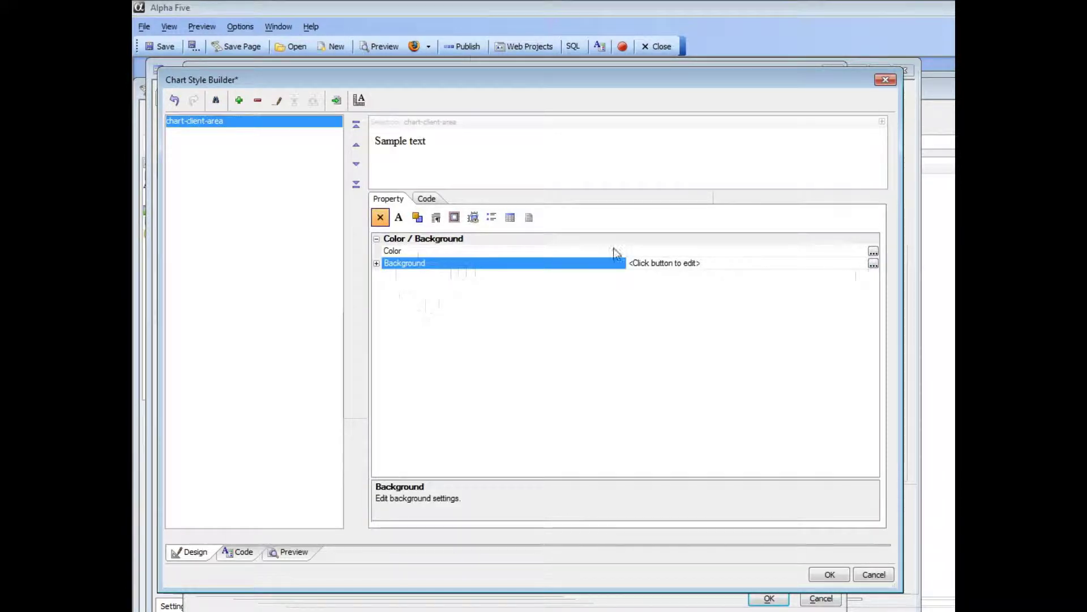
left_click(377, 263)
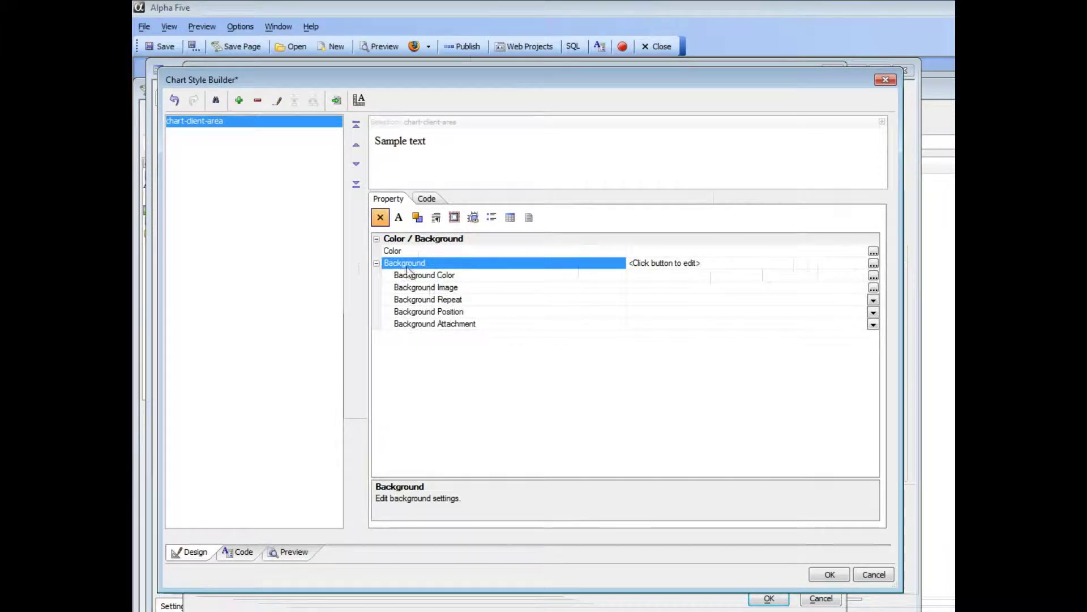
left_click(874, 264)
left_click_drag(664, 167, 406, 88)
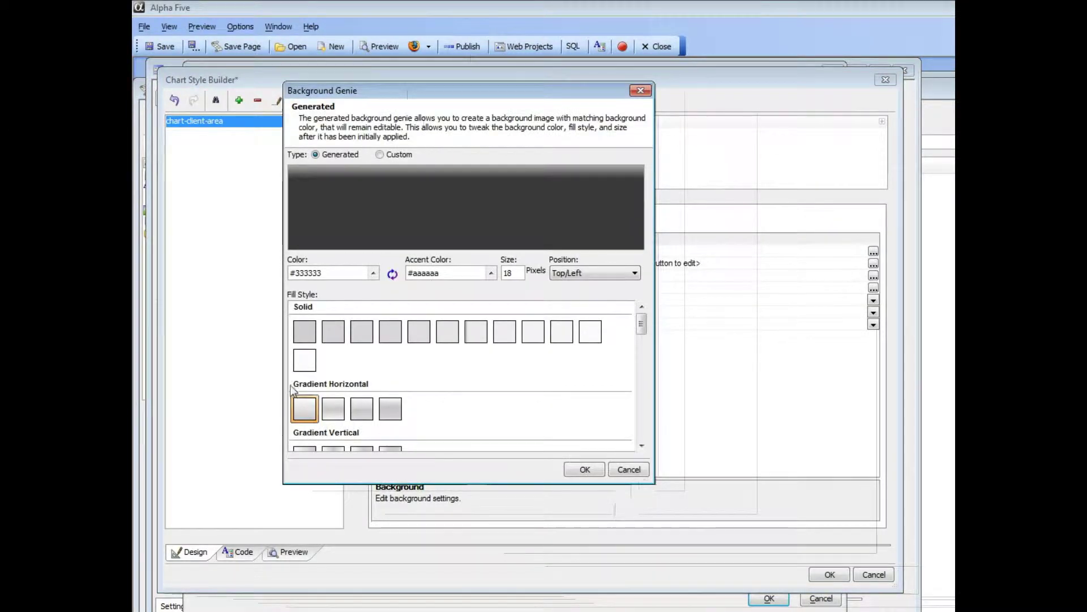
left_click_drag(642, 326, 647, 353)
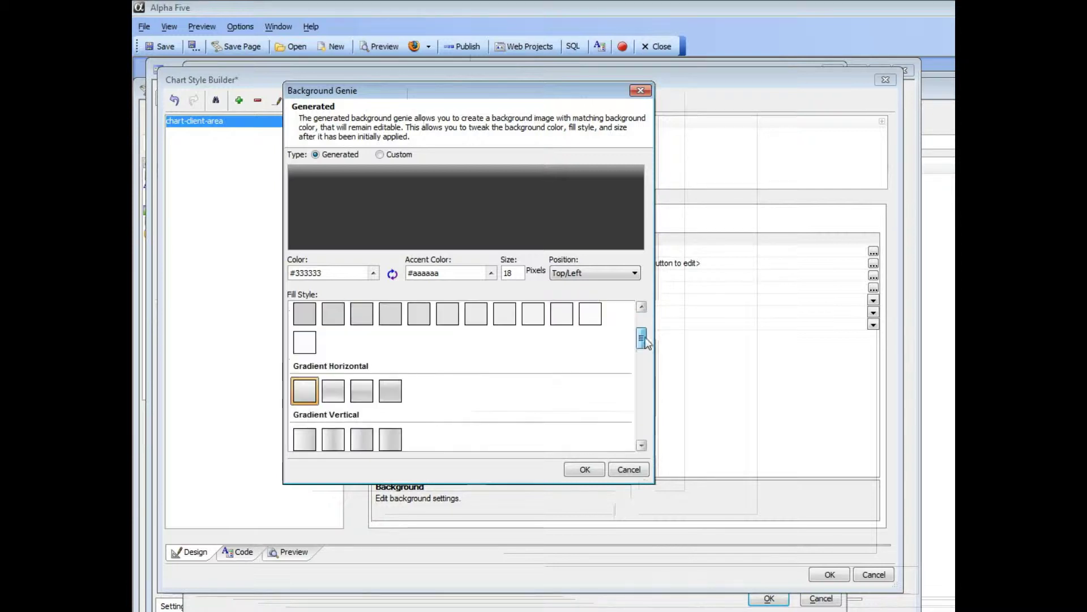
left_click(306, 390)
Step: Set the generated background's main color to the light blue #a7adfa
left_click(373, 273)
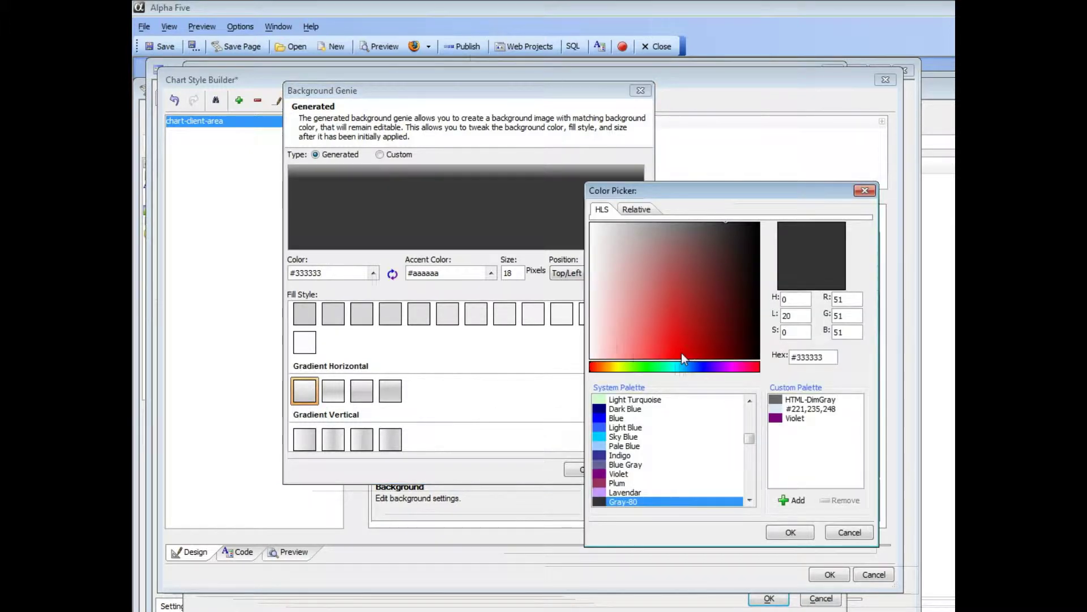
left_click(689, 367)
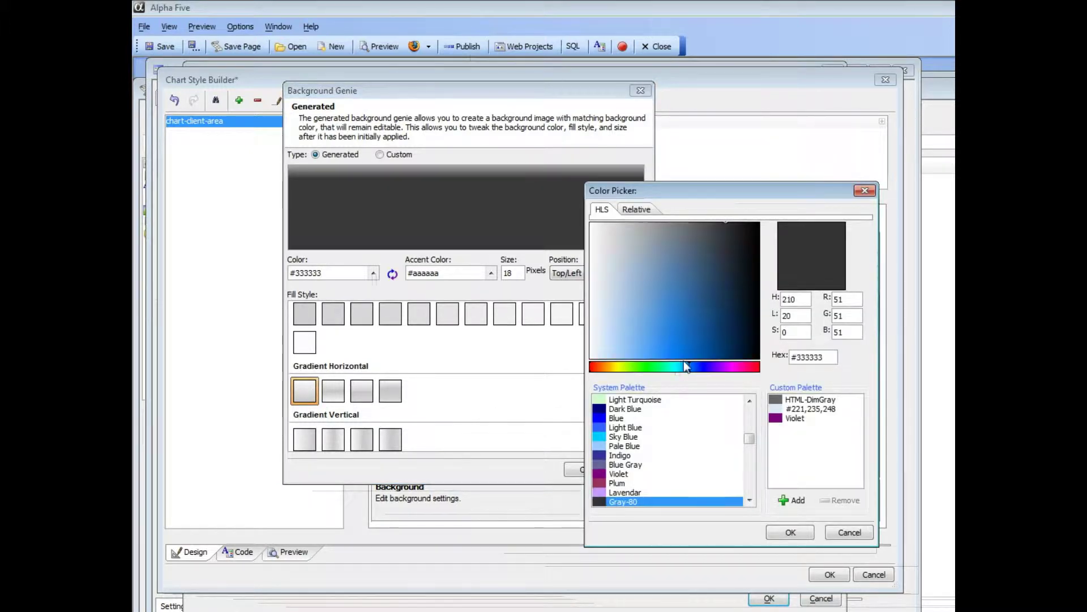
left_click(702, 367)
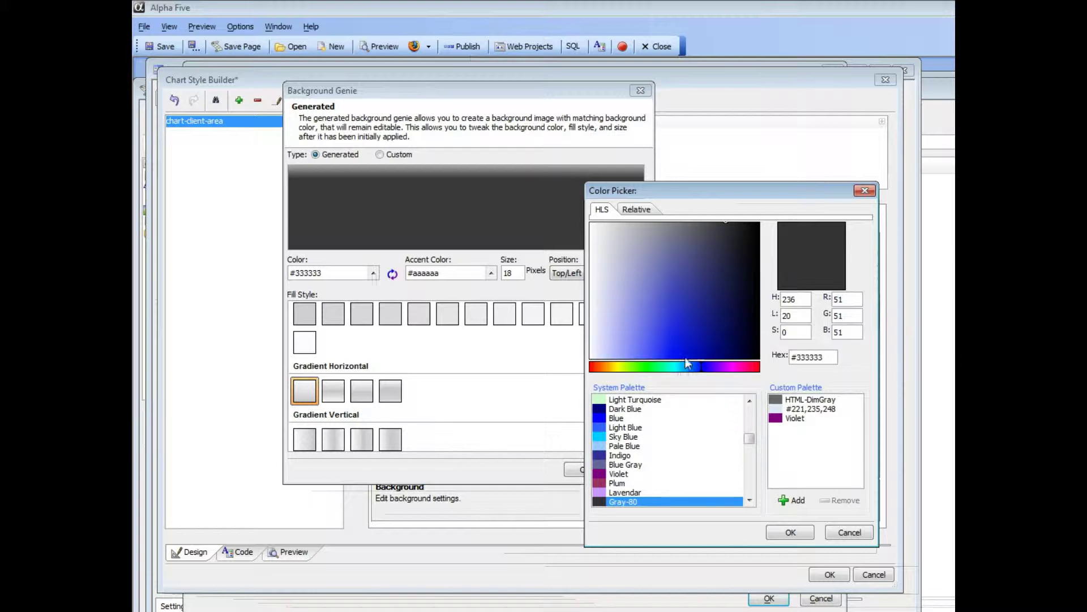
left_click(644, 354)
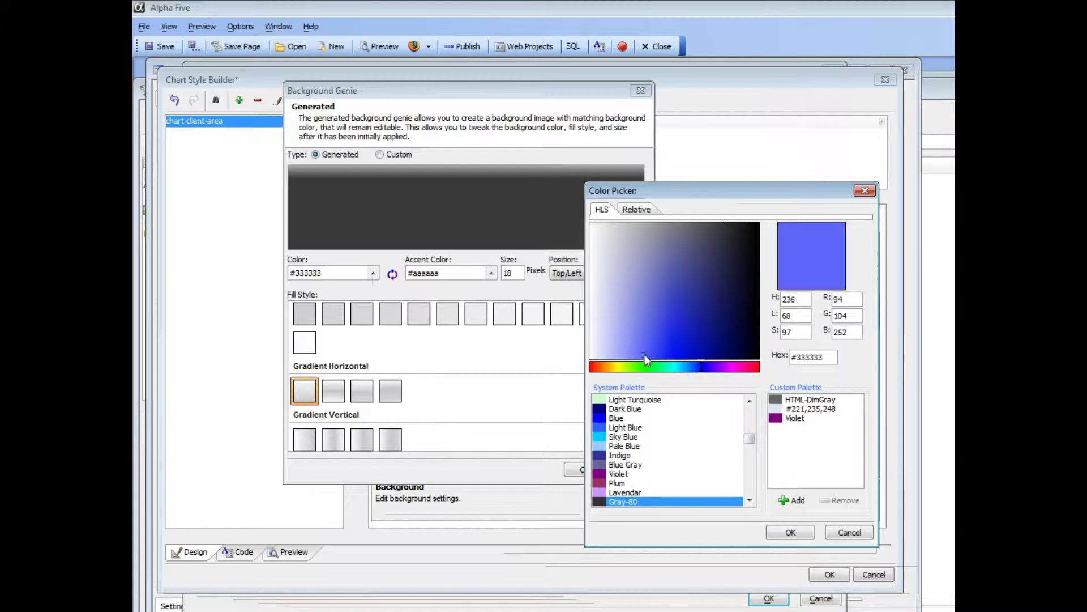
left_click(631, 352)
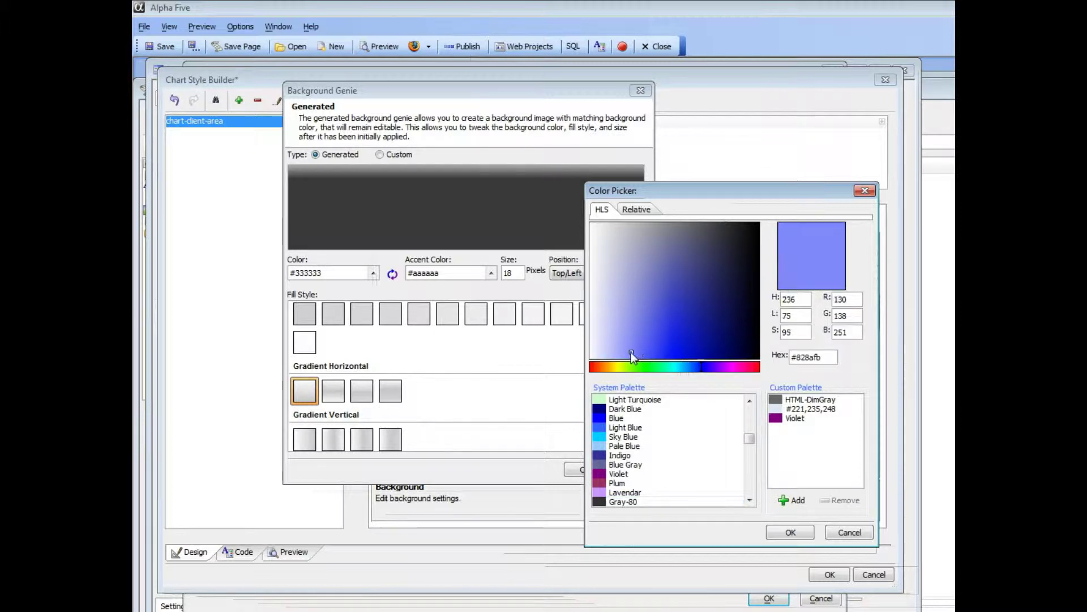
left_click(622, 351)
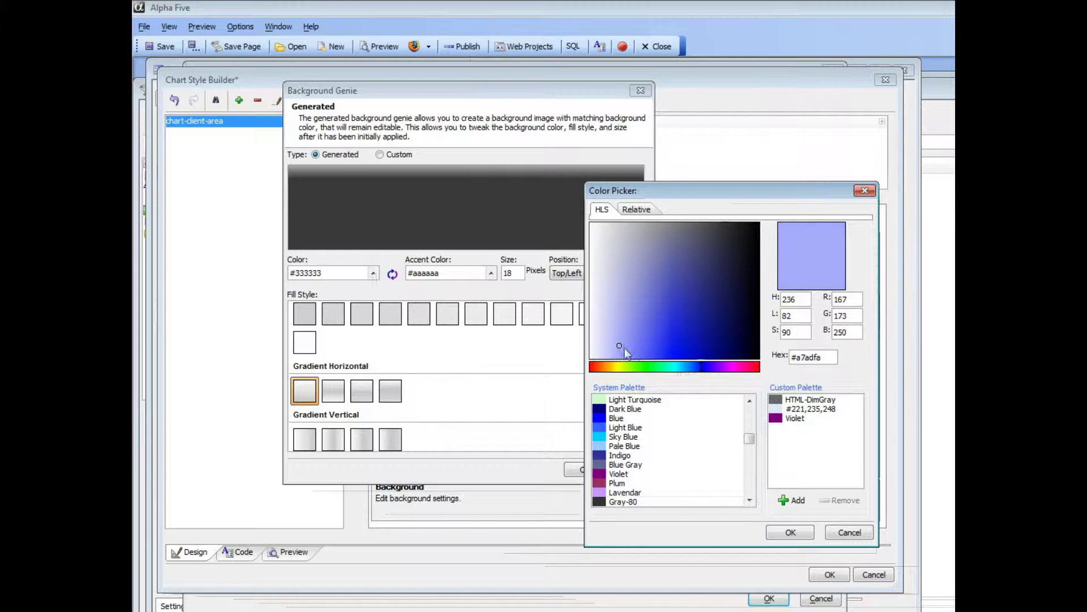
left_click(785, 531)
Step: Set the generated background's accent color to the pale blue-gray #dce1ee
left_click(491, 274)
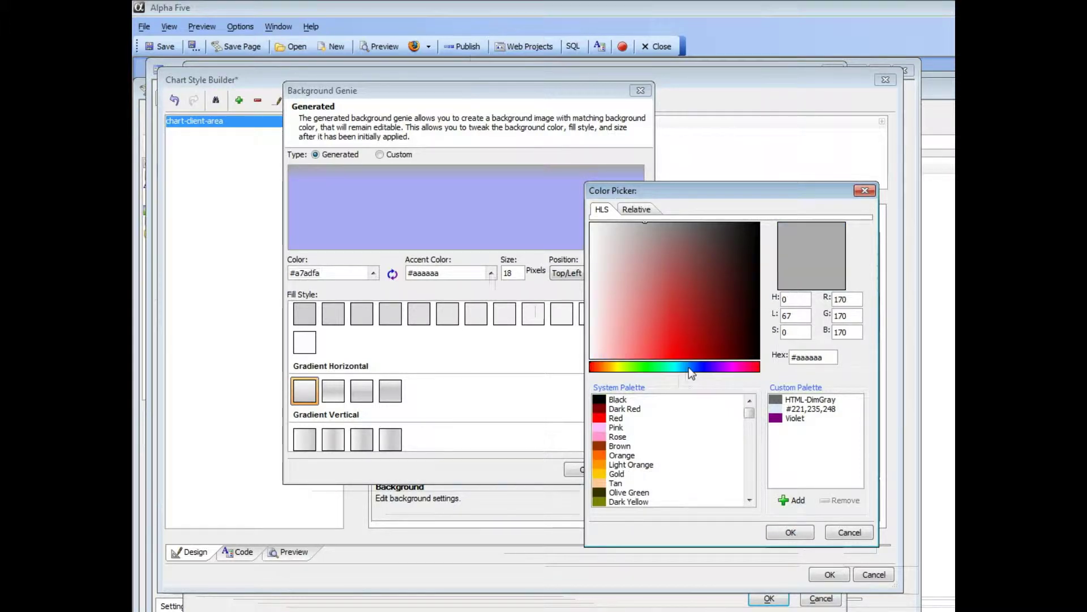
left_click(695, 367)
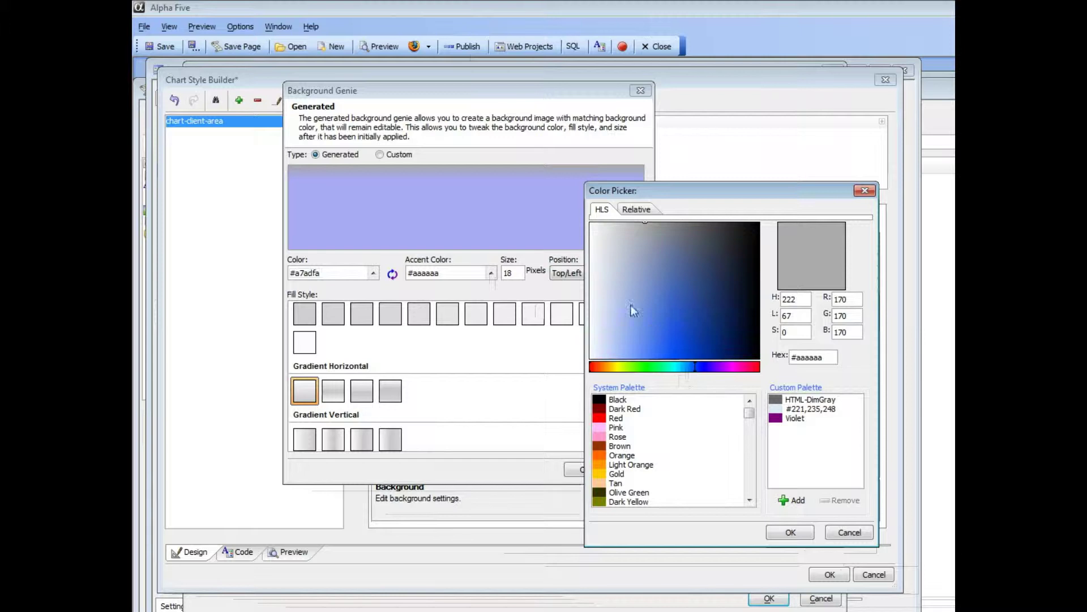
left_click(605, 272)
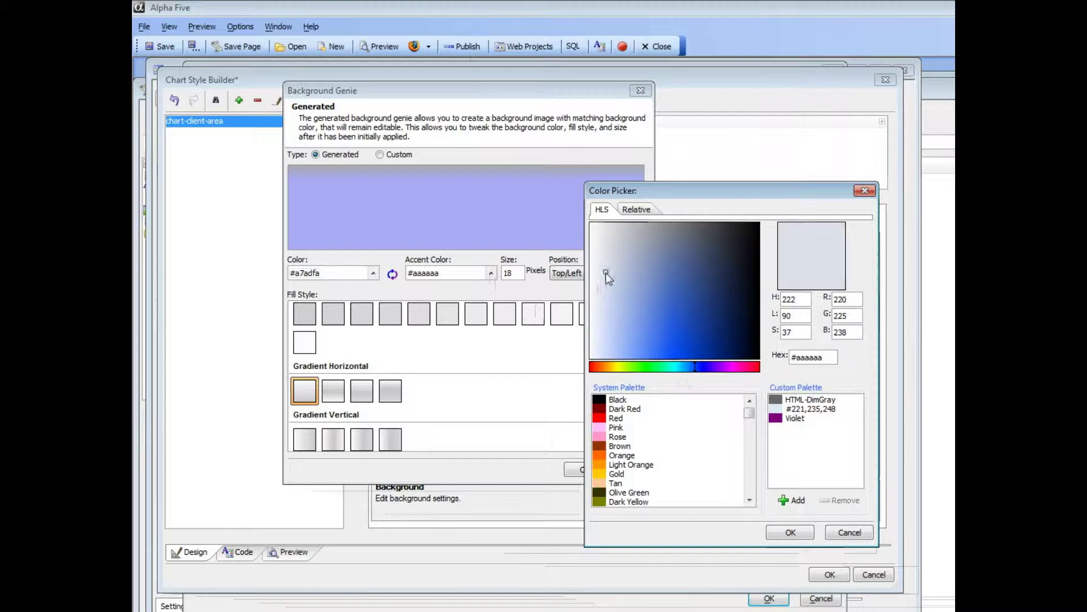
left_click(791, 532)
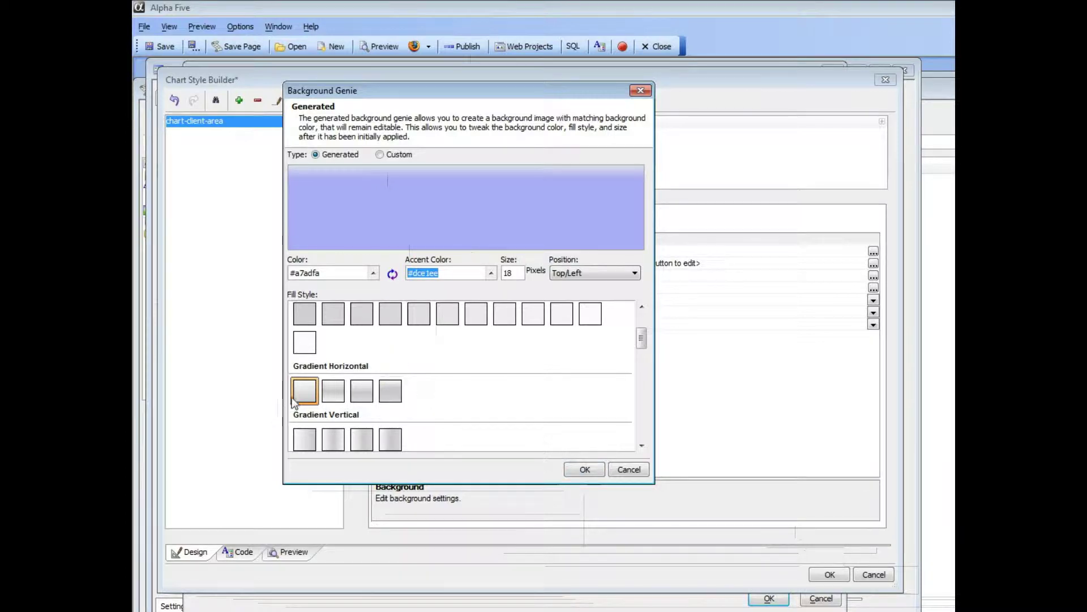
Step: Apply the gradient background to the chart definition and show the stock chart in the working preview
left_click(580, 469)
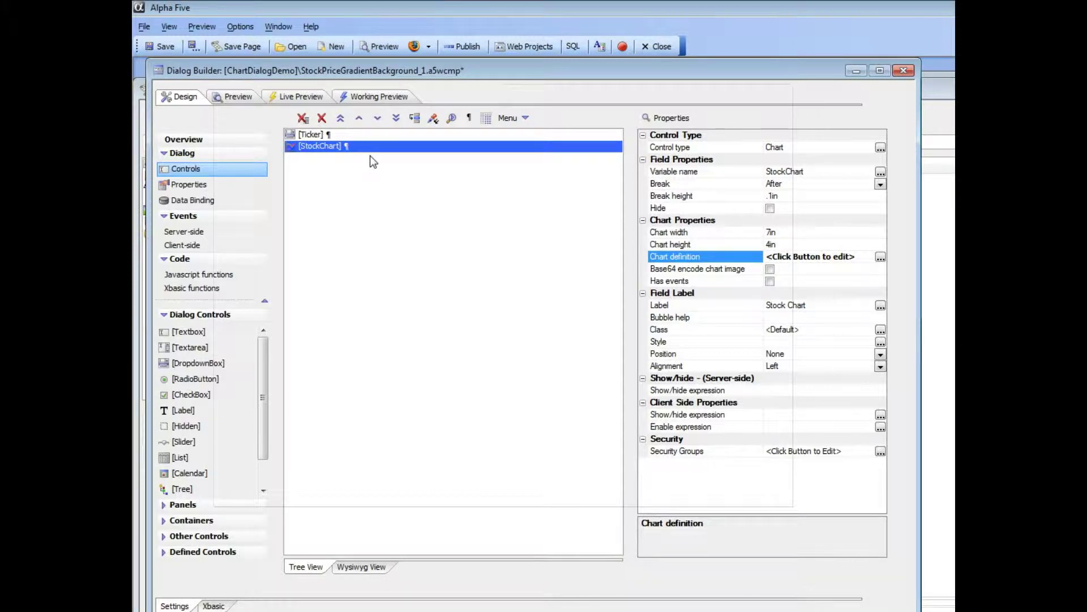
left_click(369, 96)
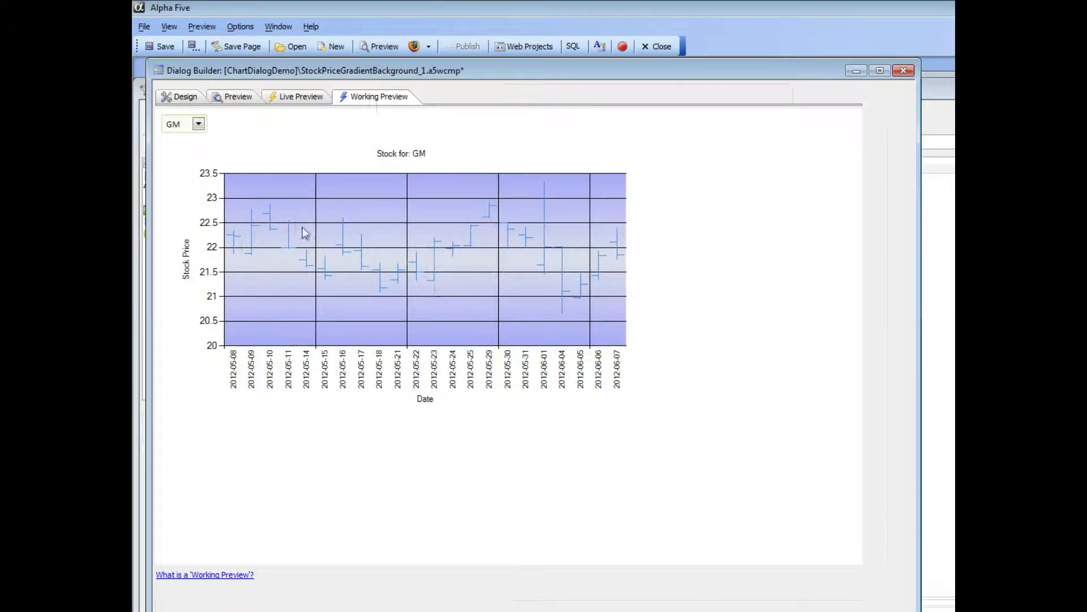
Step: Return to the design and reopen the StockChart control's chart style for editing as CSS
left_click(183, 96)
left_click(881, 258)
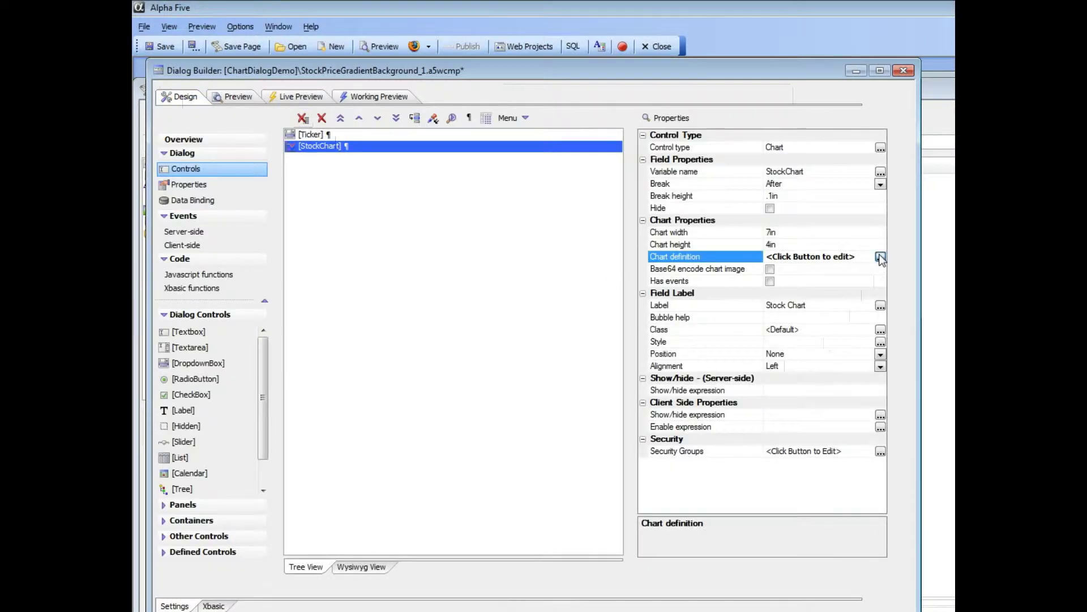
left_click(797, 436)
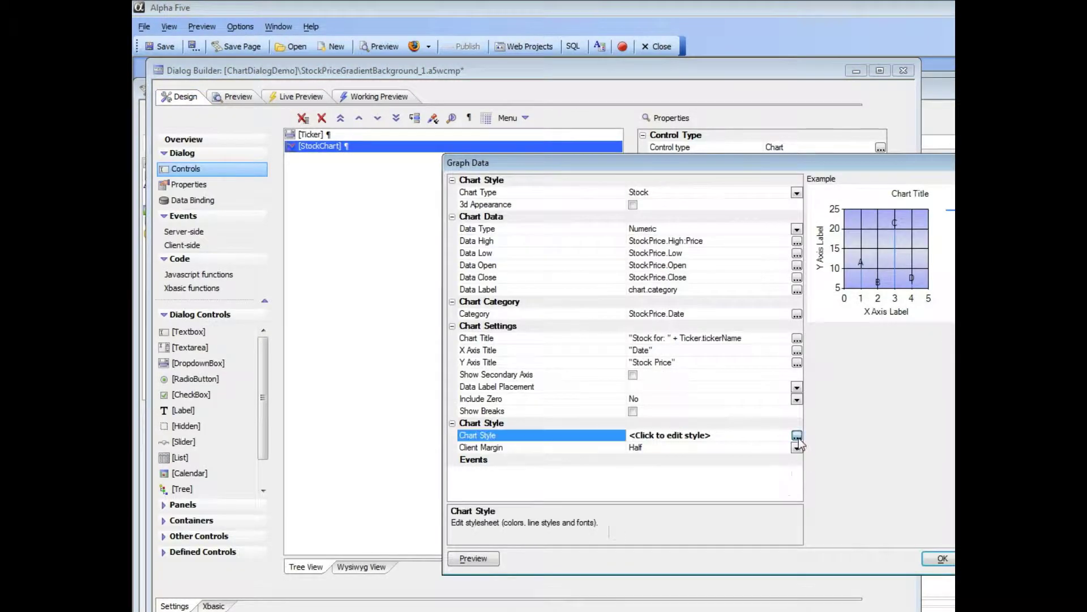
left_click_drag(620, 102, 434, 66)
left_click(233, 572)
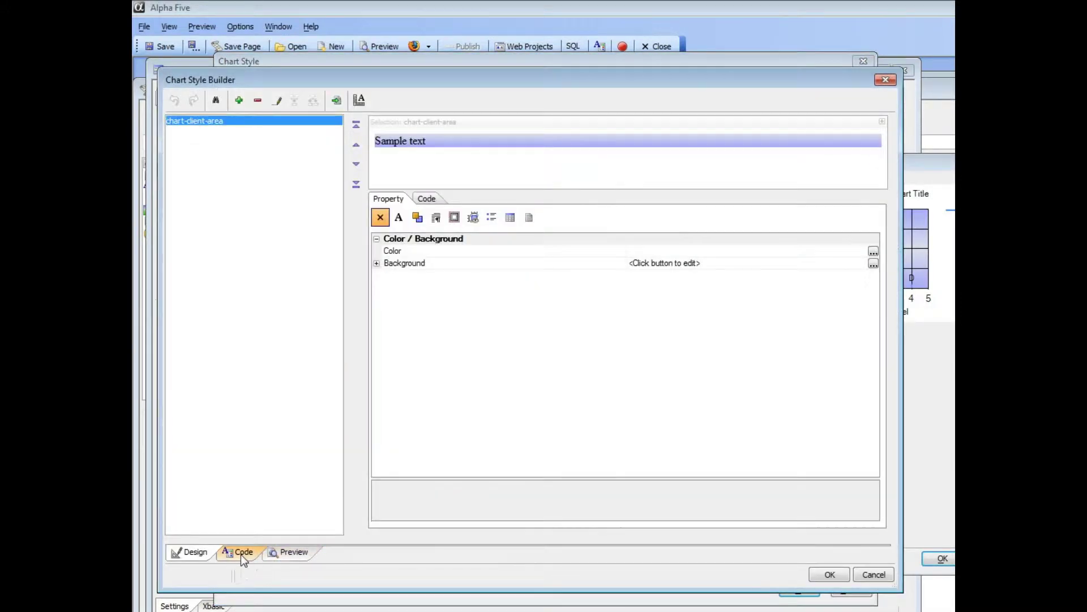
Step: Examine the CSS source code of the chart-client-area style and close the style builder
left_click(240, 554)
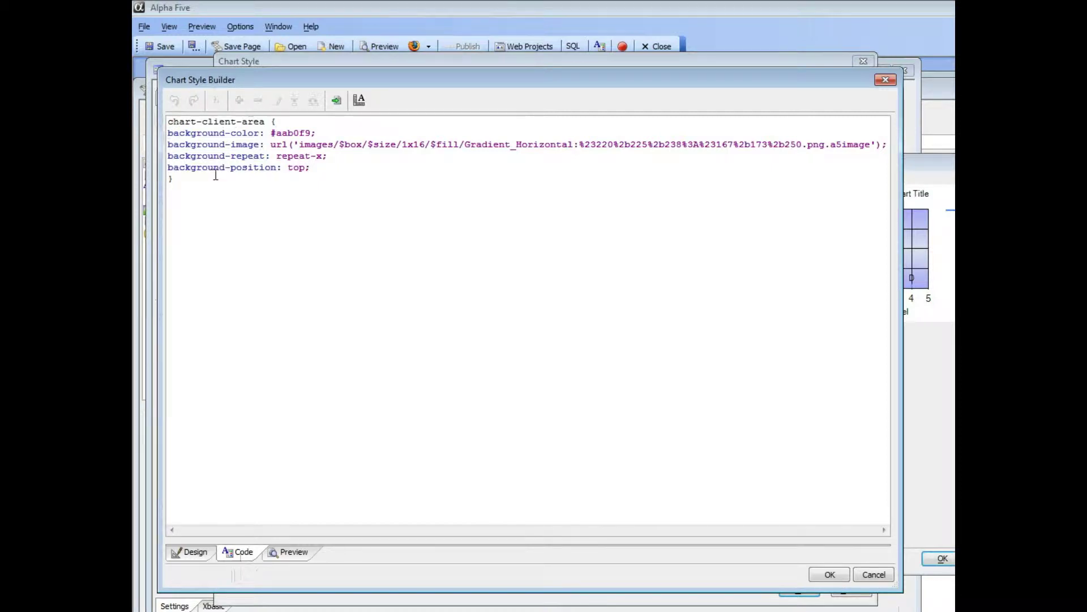
left_click(829, 574)
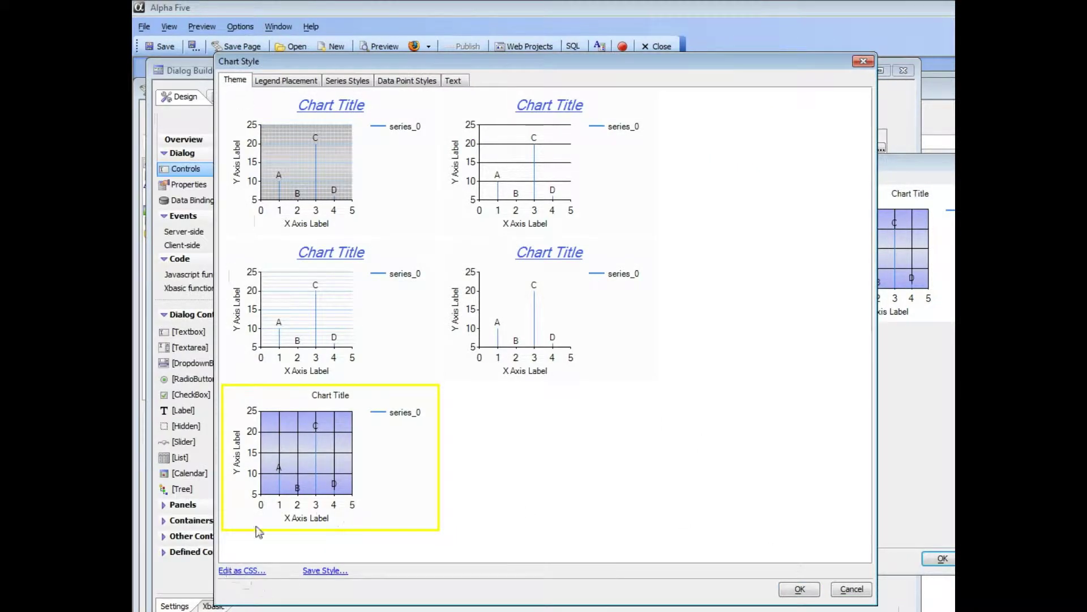
Step: Set the chart's X-axis label font to Corbel, size 12, in the text styles
left_click(457, 80)
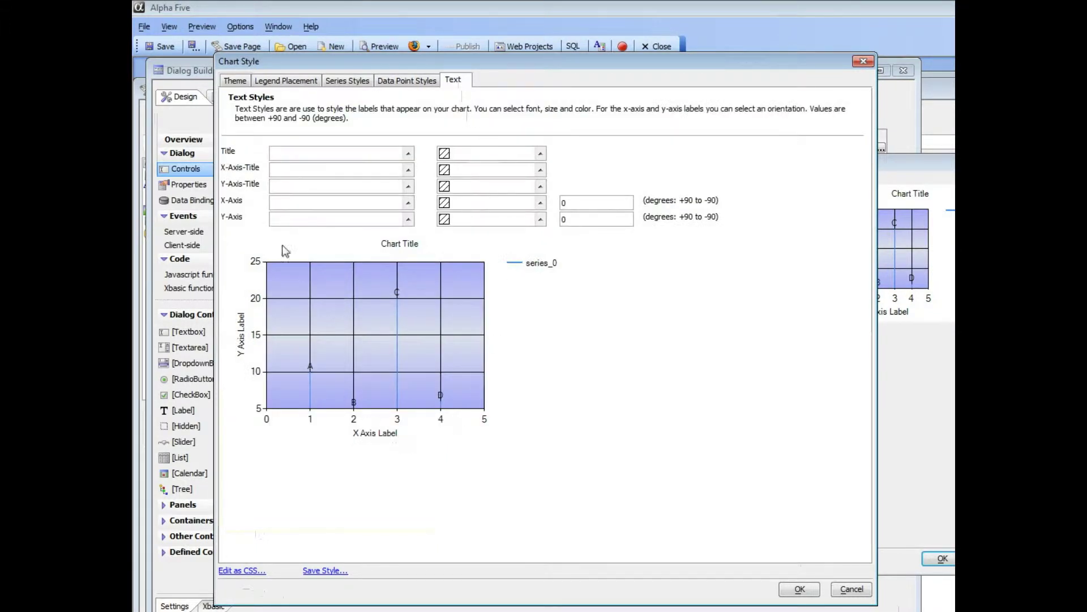
left_click(407, 203)
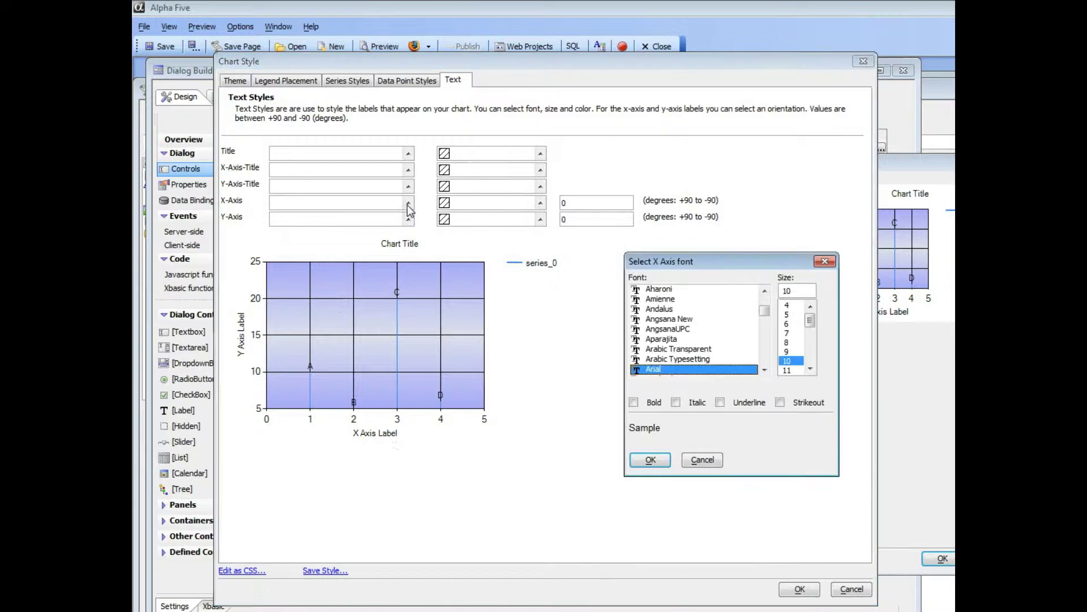
left_click_drag(764, 311, 766, 324)
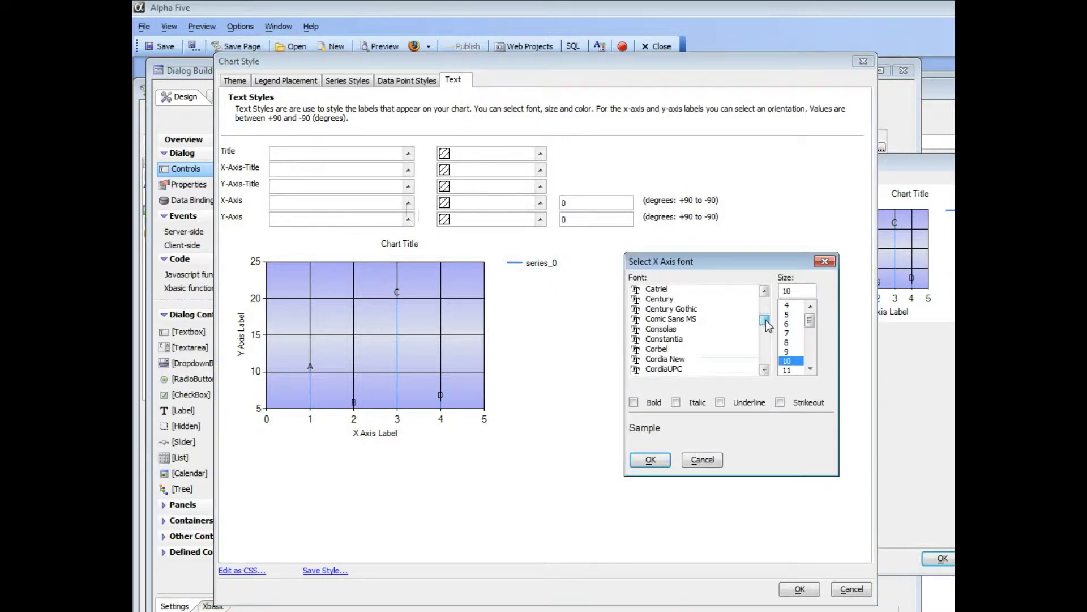
left_click(657, 350)
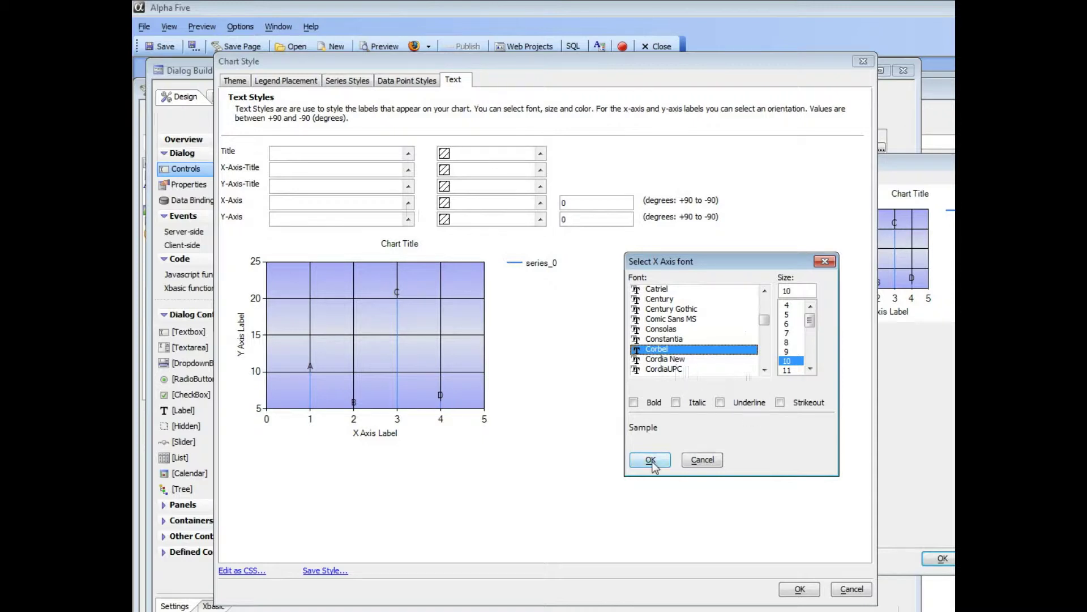
left_click(810, 369)
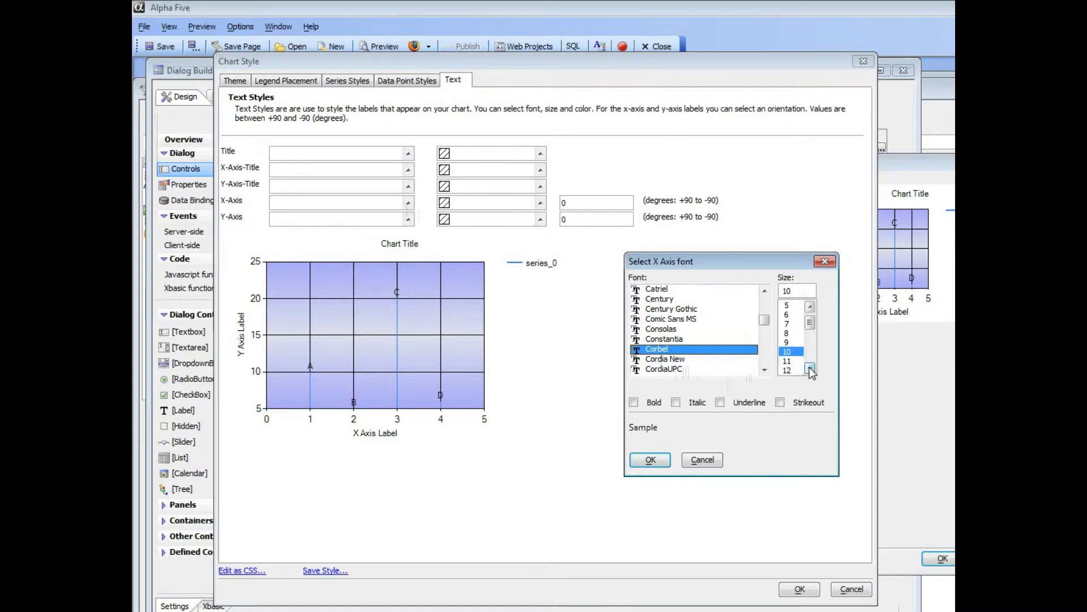
left_click(787, 369)
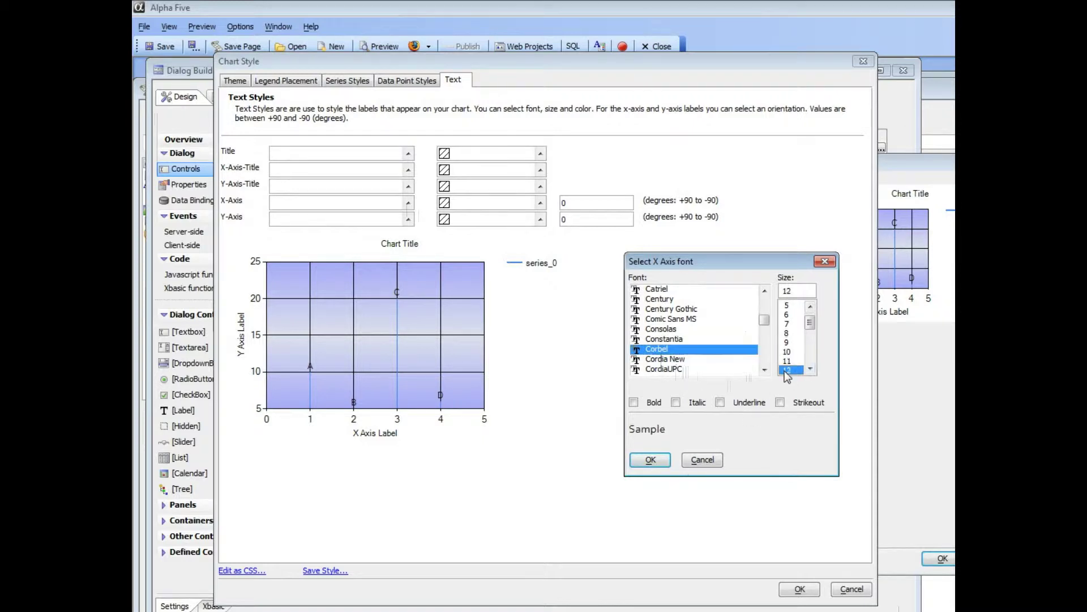
left_click(650, 460)
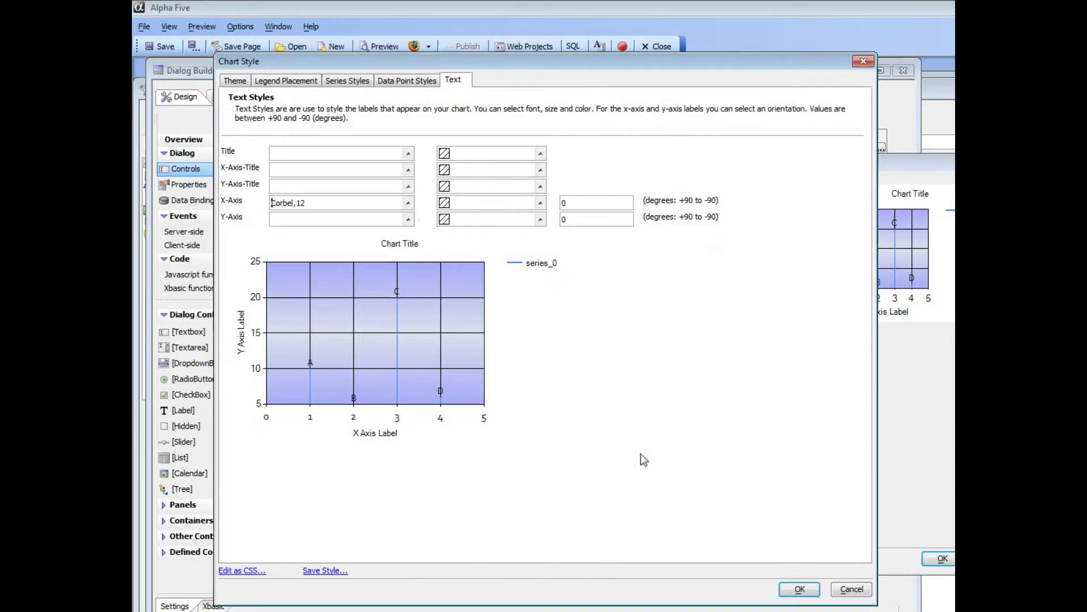
Step: Color the X-axis labels Blue and set their orientation to -45 degrees
left_click(541, 203)
left_click_drag(588, 253, 587, 277)
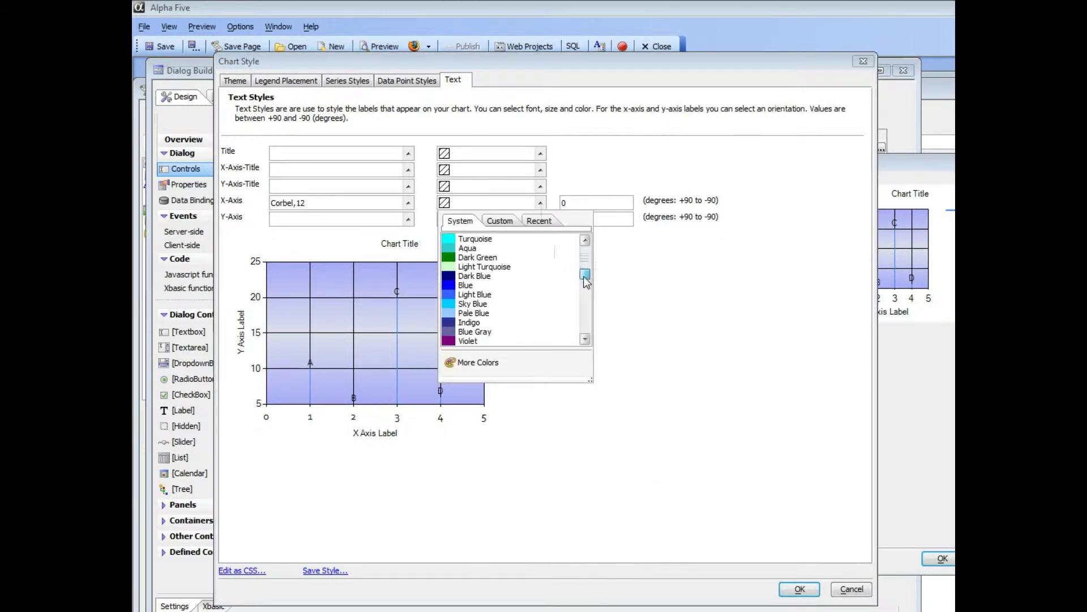
left_click(464, 285)
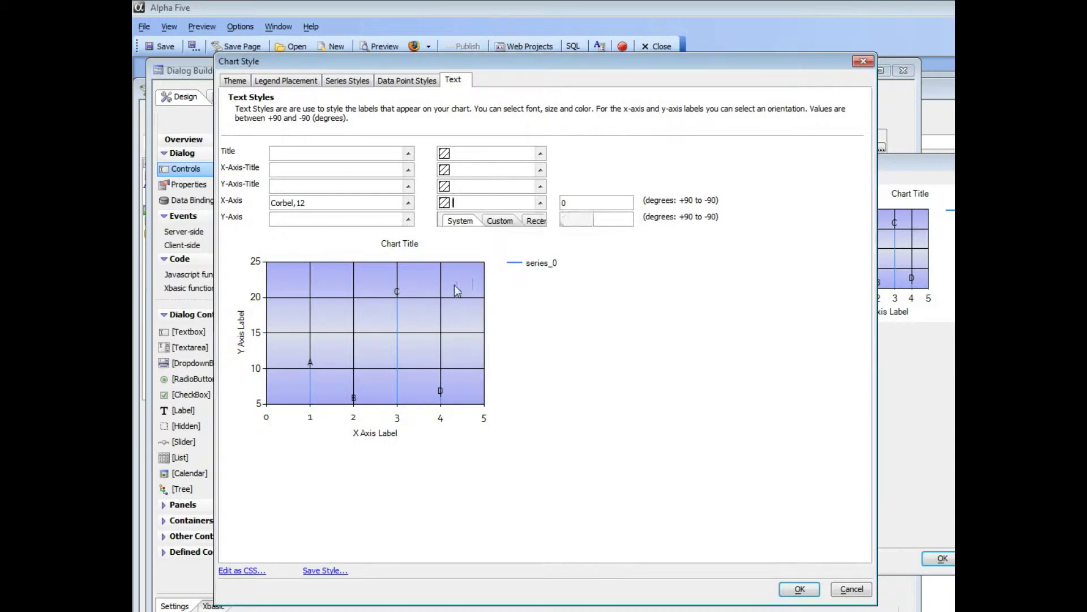
double_click(576, 204)
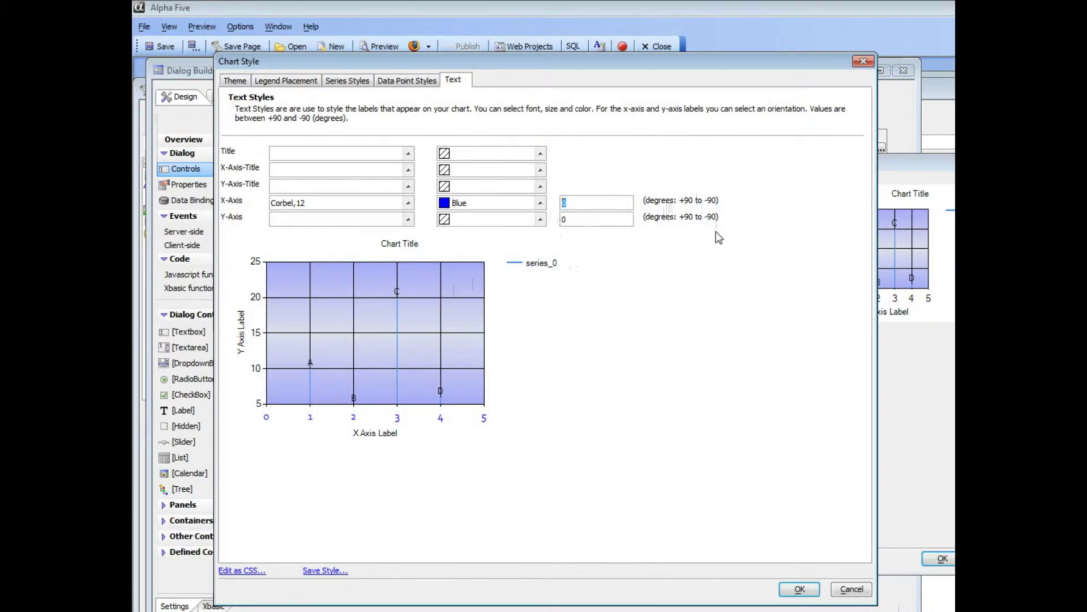
type("-4")
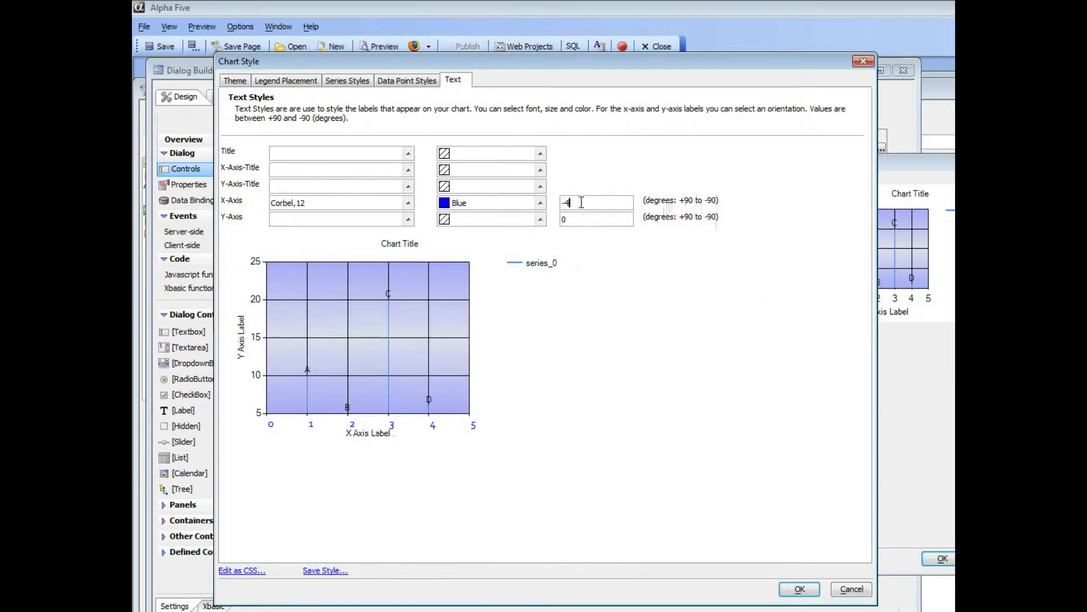
type("5")
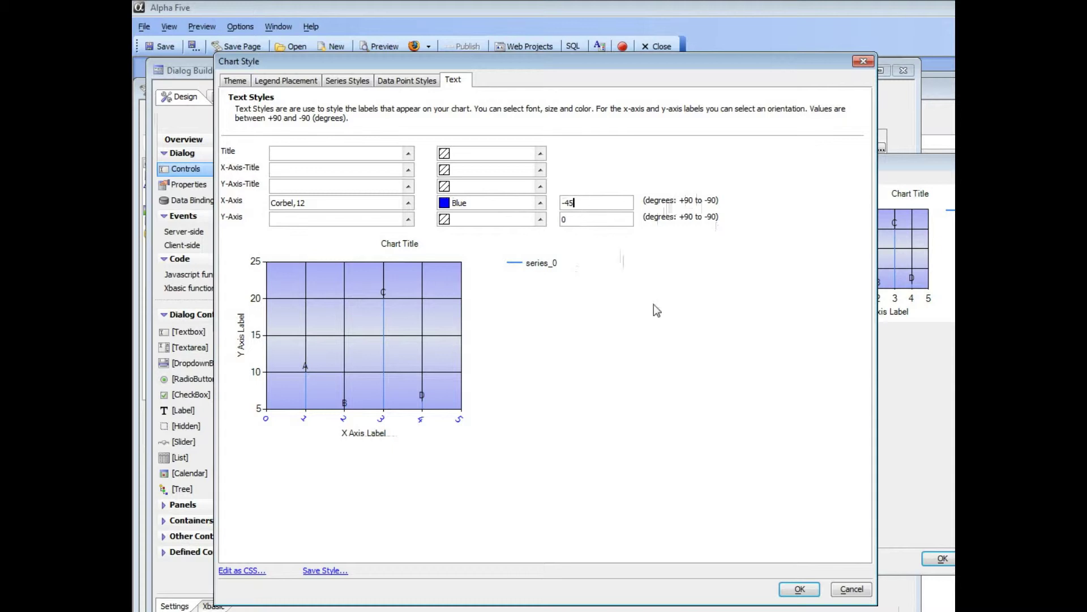
Step: Apply the X-axis text style to the chart definition and show the stock chart in the working preview
left_click(795, 594)
left_click(935, 561)
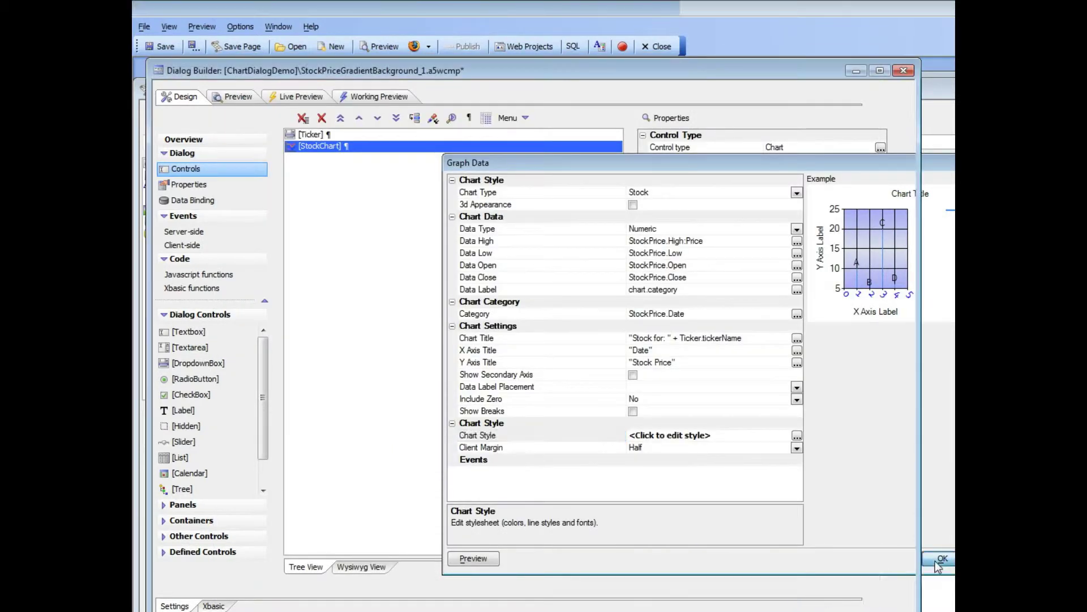
left_click(375, 100)
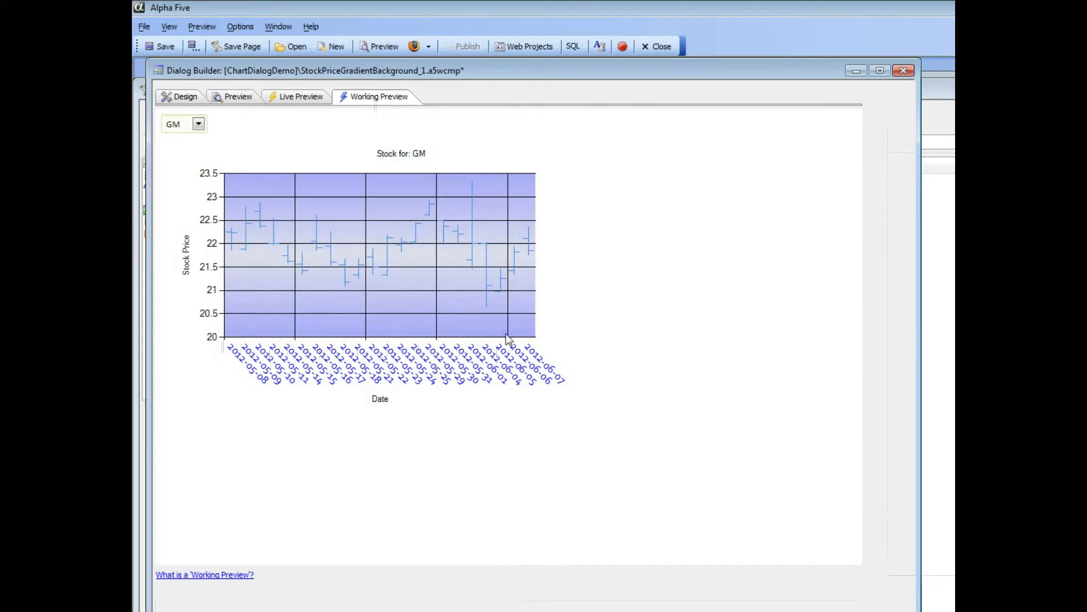
Step: Return to the design, reopen the StockChart control's chart style as CSS, and examine its source code
left_click(183, 94)
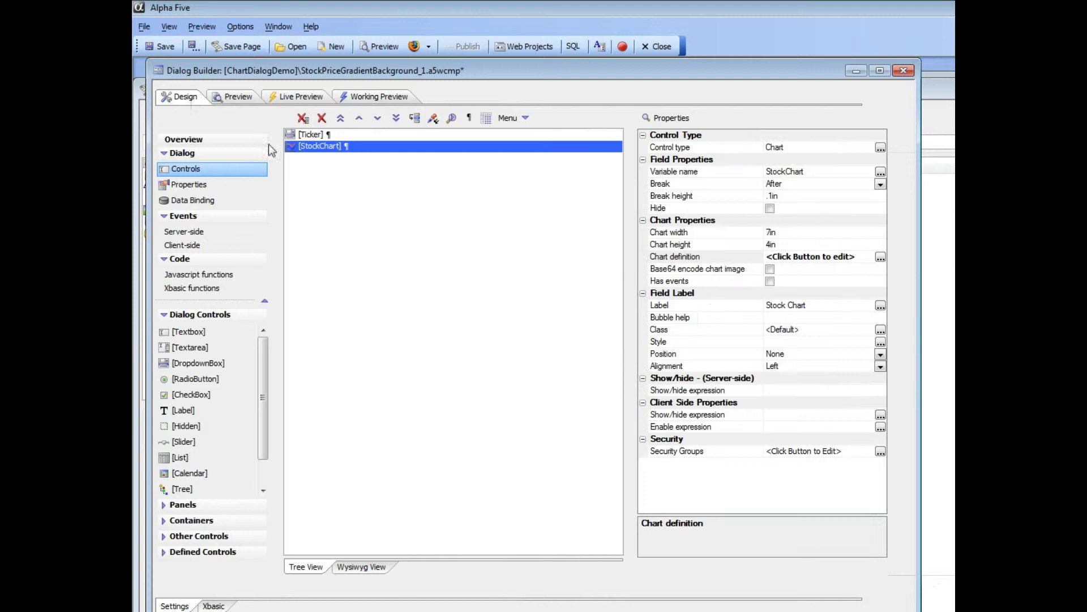
left_click(702, 259)
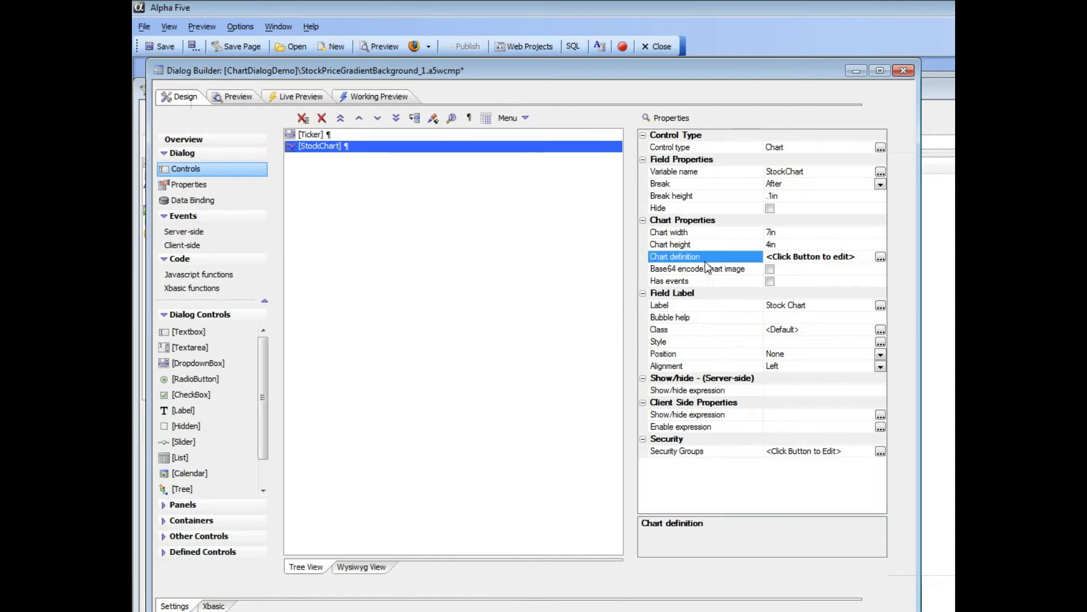
left_click(879, 258)
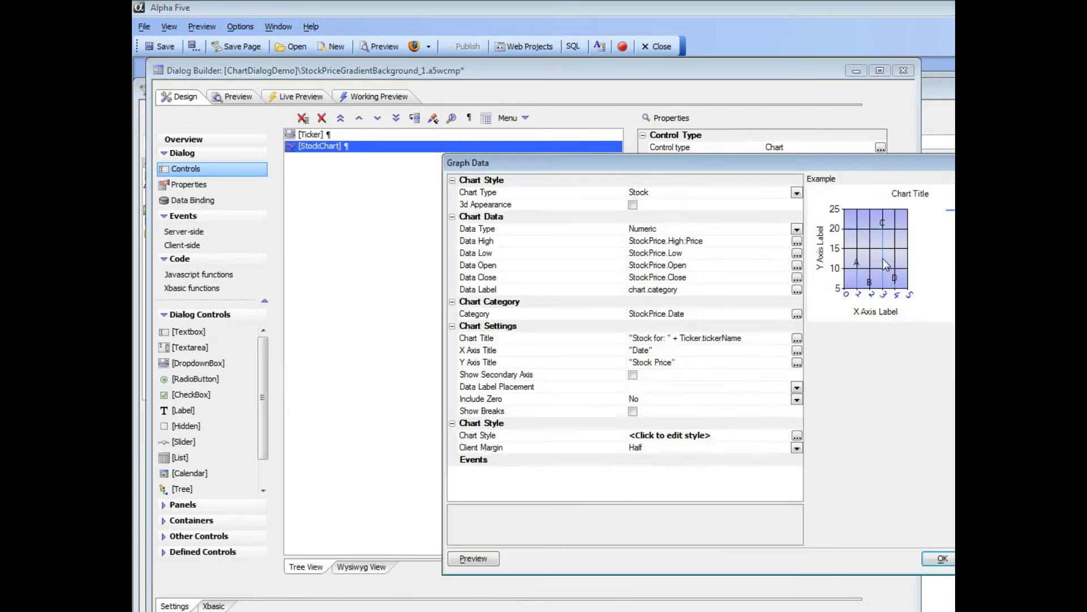
left_click(795, 437)
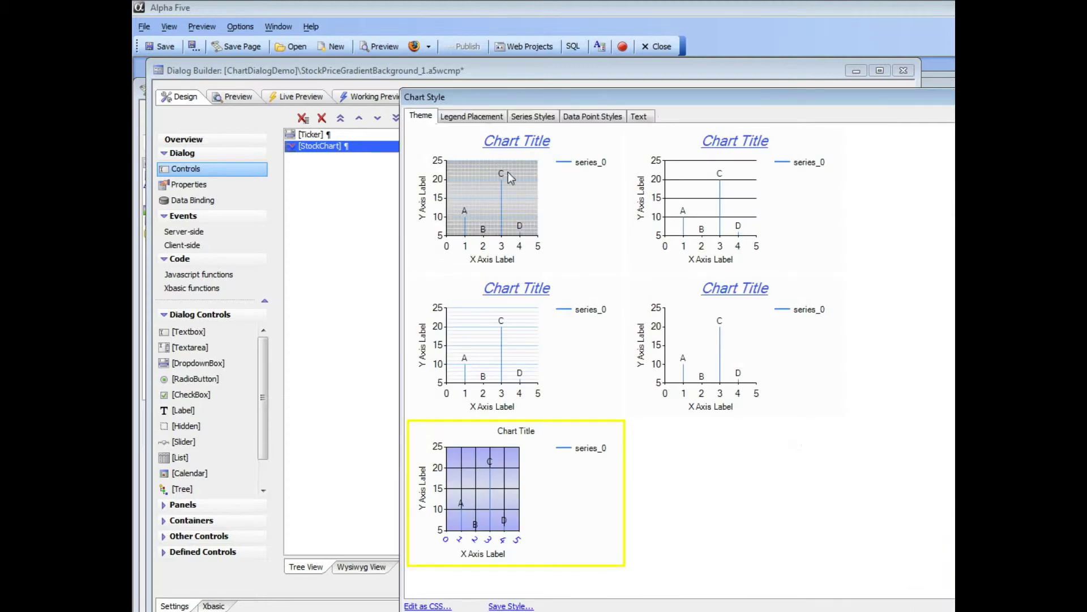
left_click(422, 606)
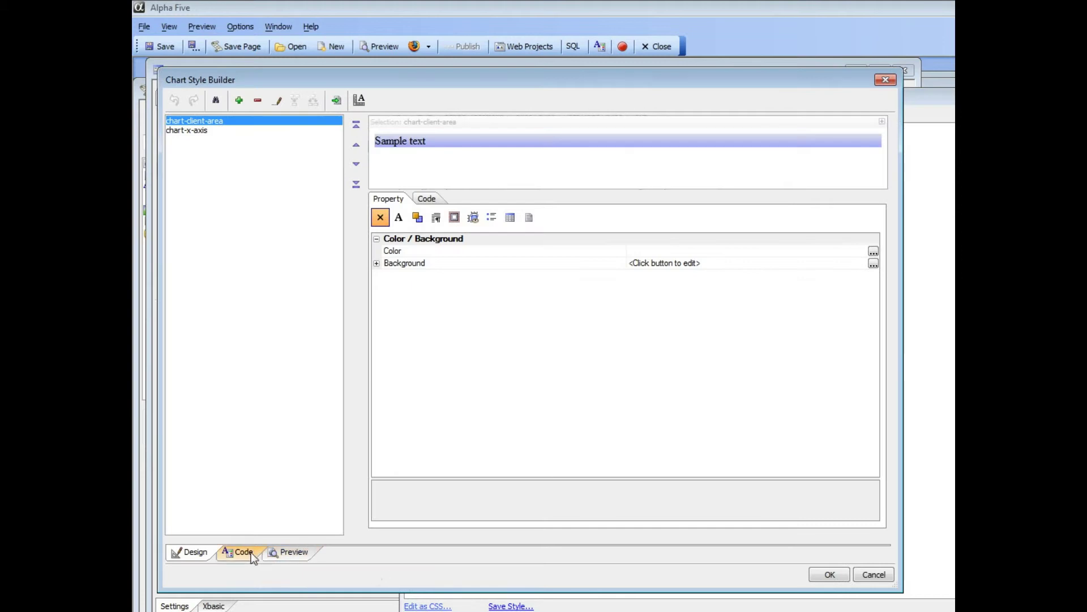
left_click(249, 552)
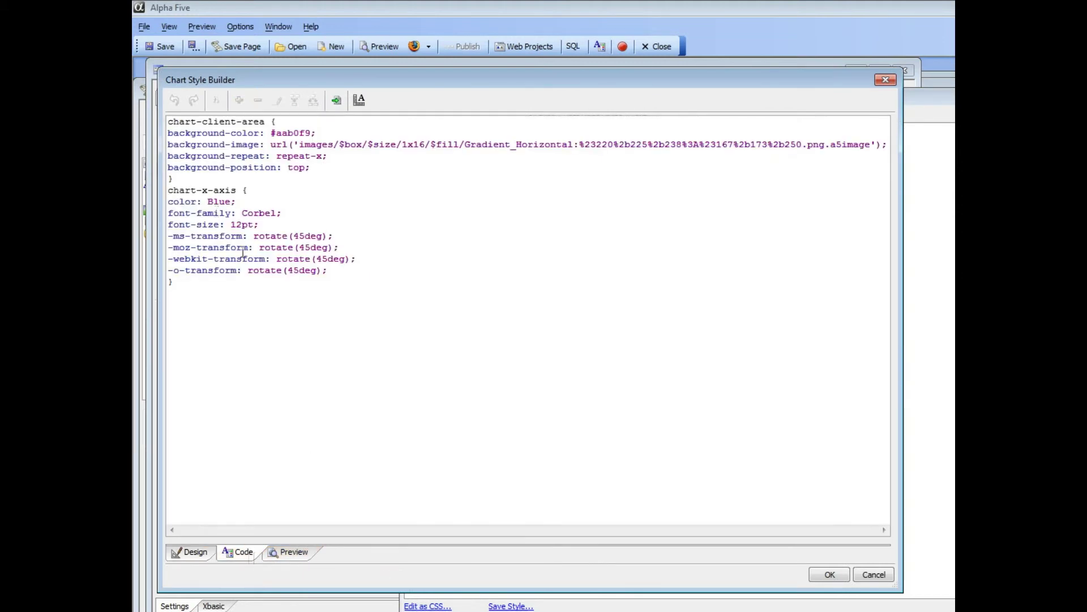